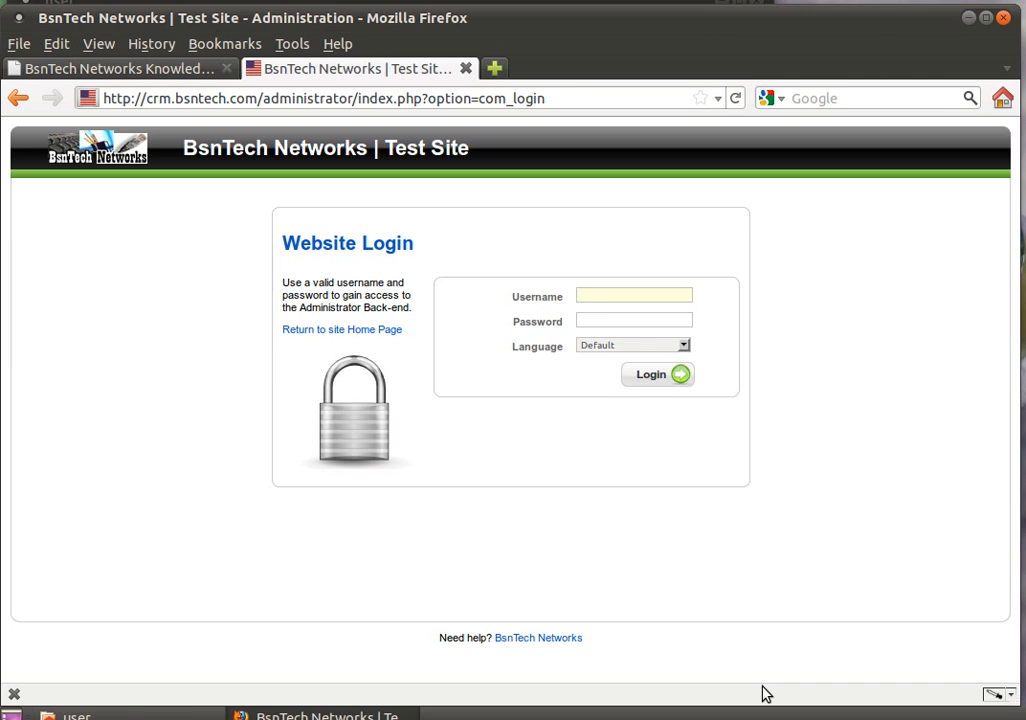
# Log in to the site's administrator back-end with the account username and password
pyautogui.write('bs')
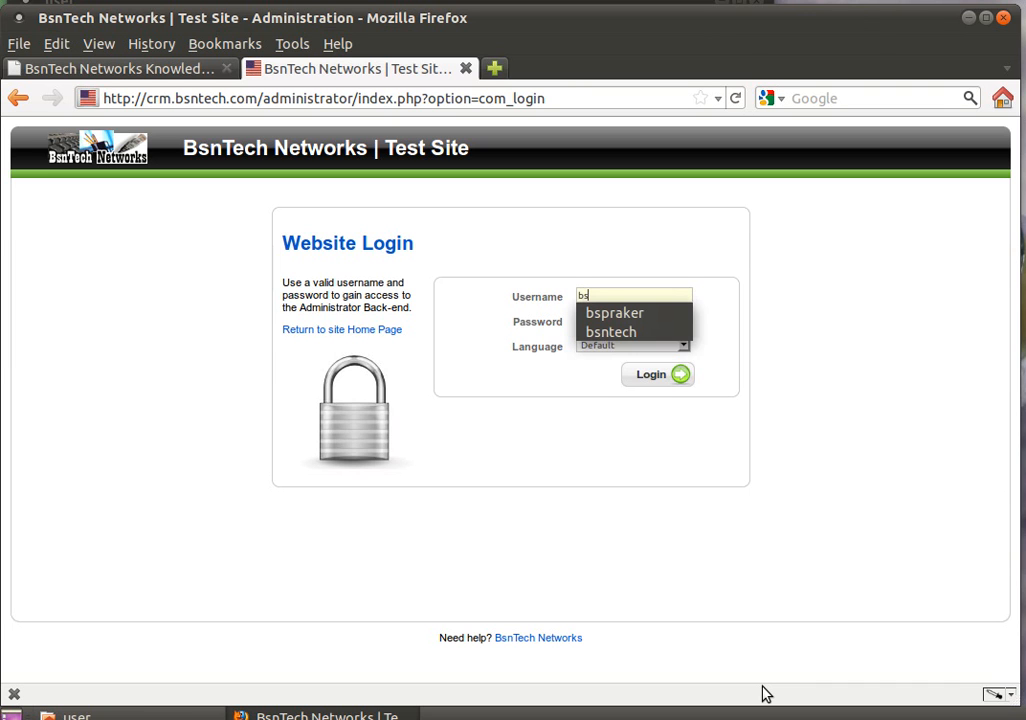
pyautogui.write('ntech')
pyautogui.press('Tab')
pyautogui.write('*********')
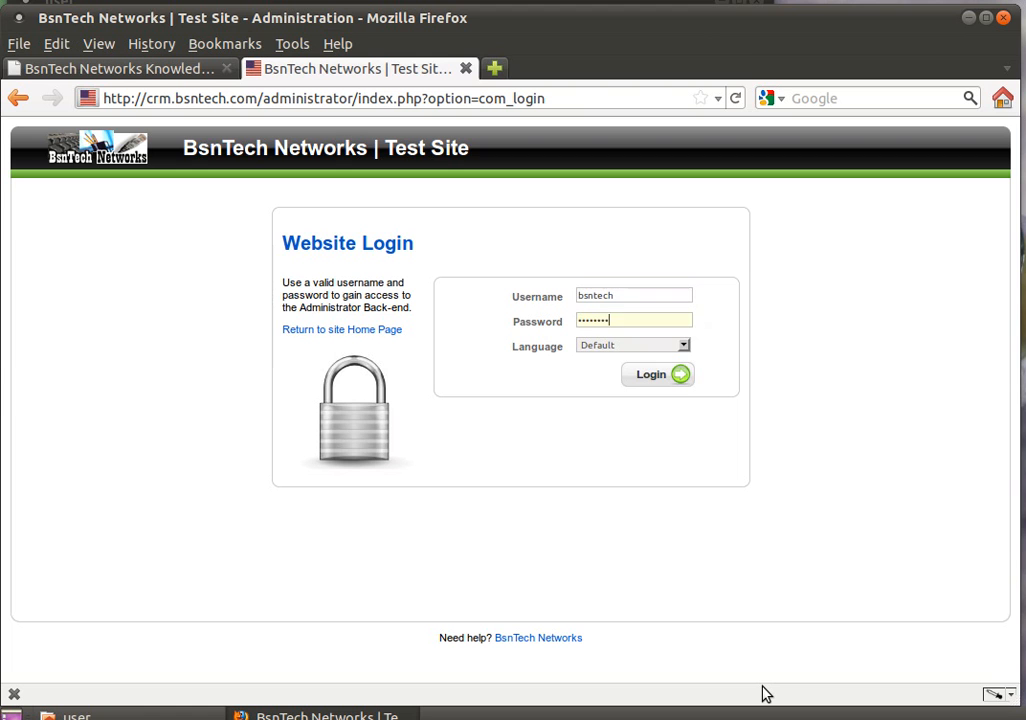
pyautogui.press('Return')
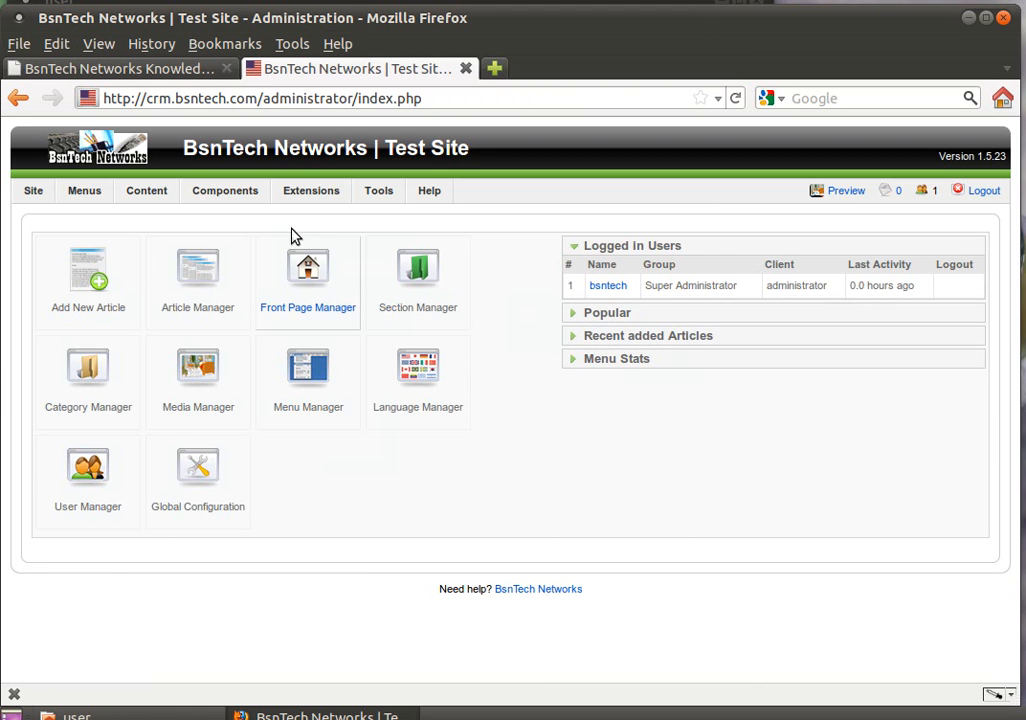
# Open the category management of the JEvents component
pyautogui.moveTo(243, 196)
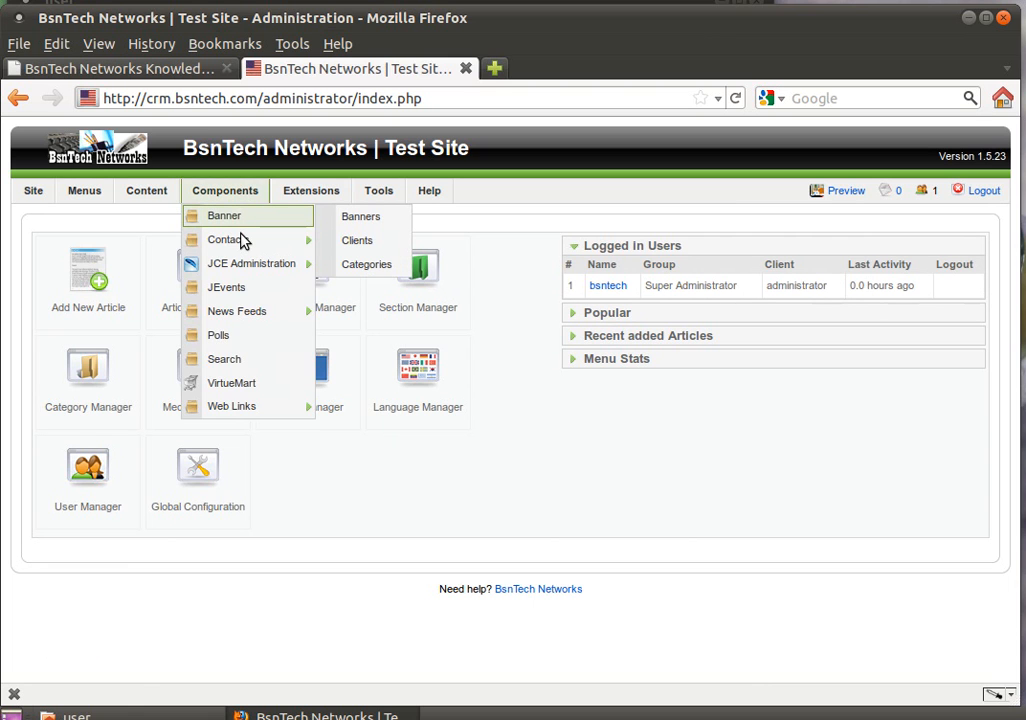
pyautogui.click(241, 288)
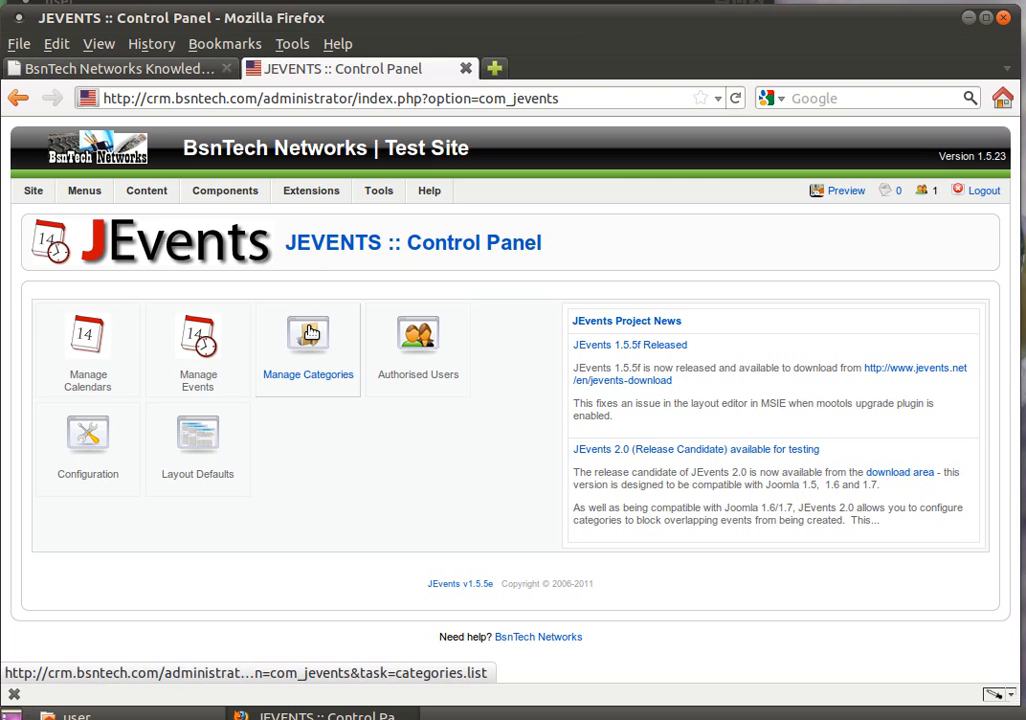
pyautogui.click(310, 332)
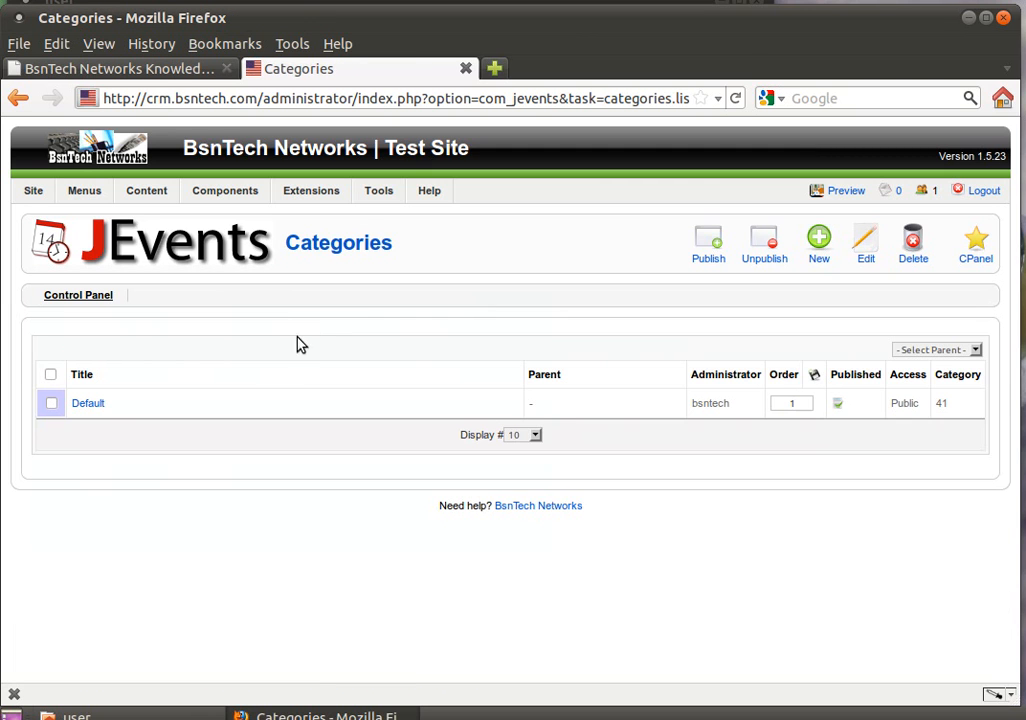
# Open the Default category for editing and change its title to Job Calendar
pyautogui.click(88, 403)
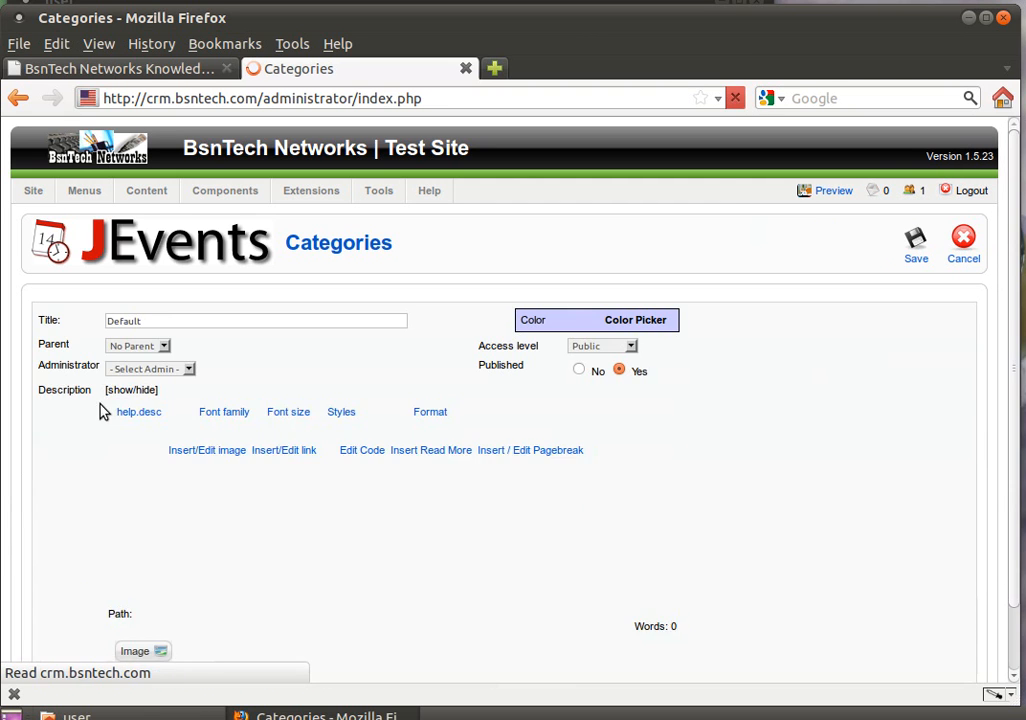
pyautogui.moveTo(153, 320); pyautogui.dragTo(101, 319)
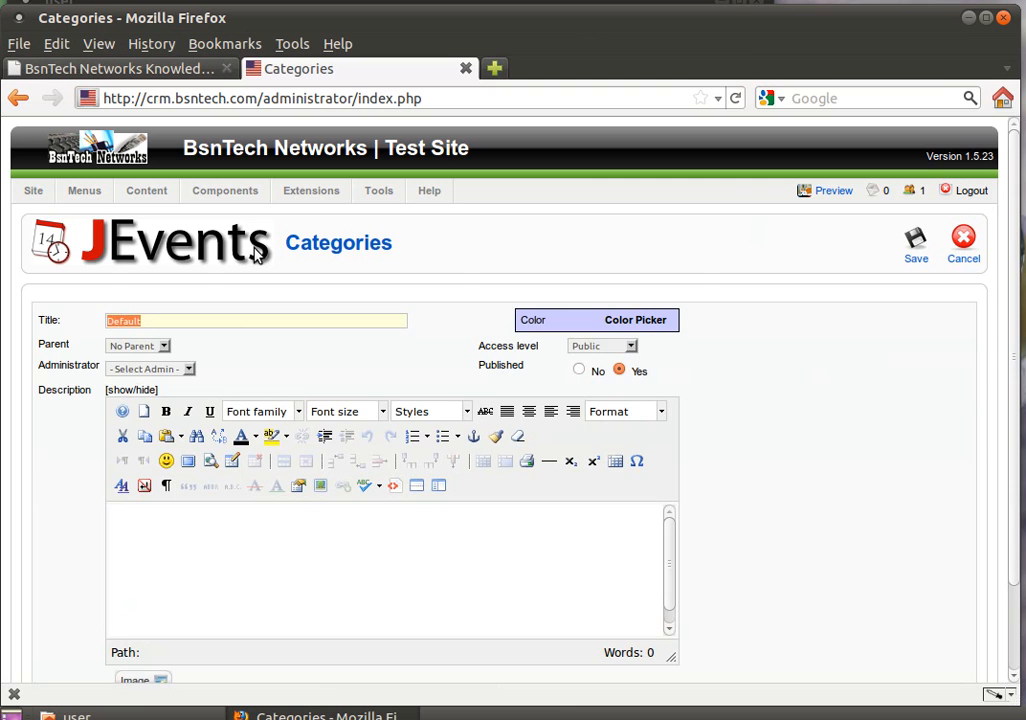
pyautogui.write('Jo')
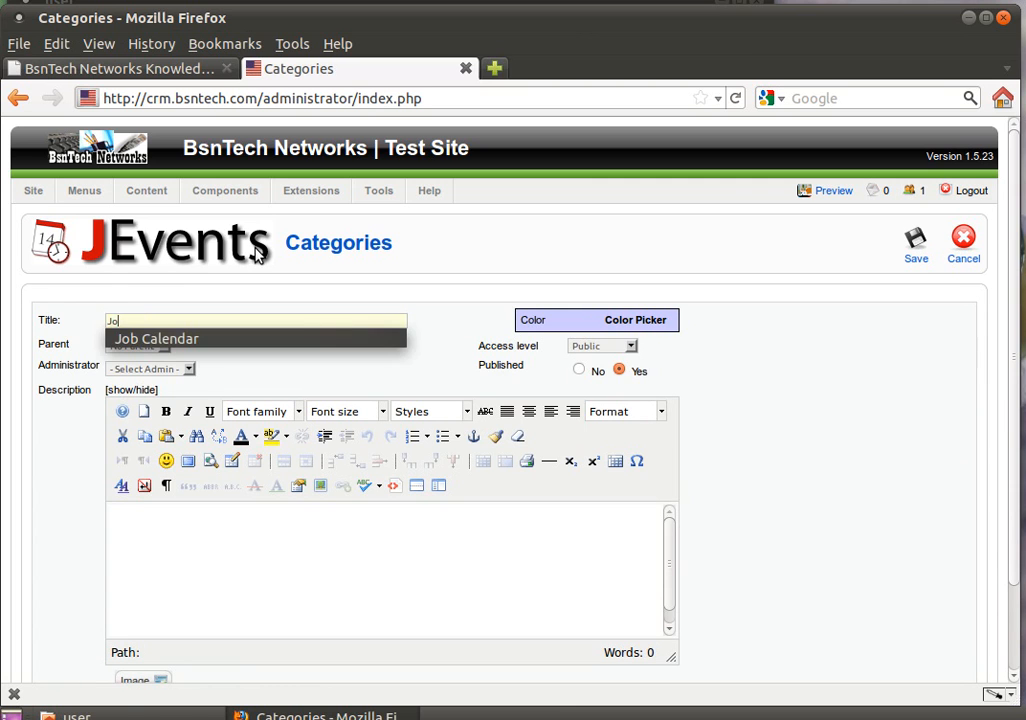
pyautogui.press('Down')
pyautogui.press('Return')
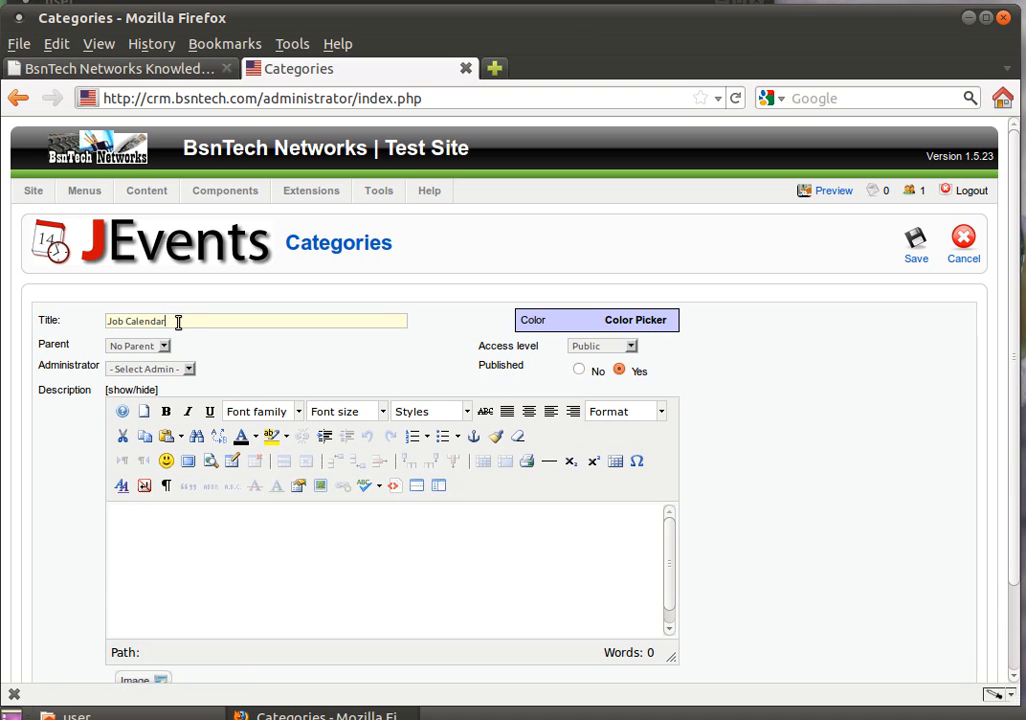
# Save the Job Calendar category with No Parent and the Public access level
pyautogui.click(161, 347)
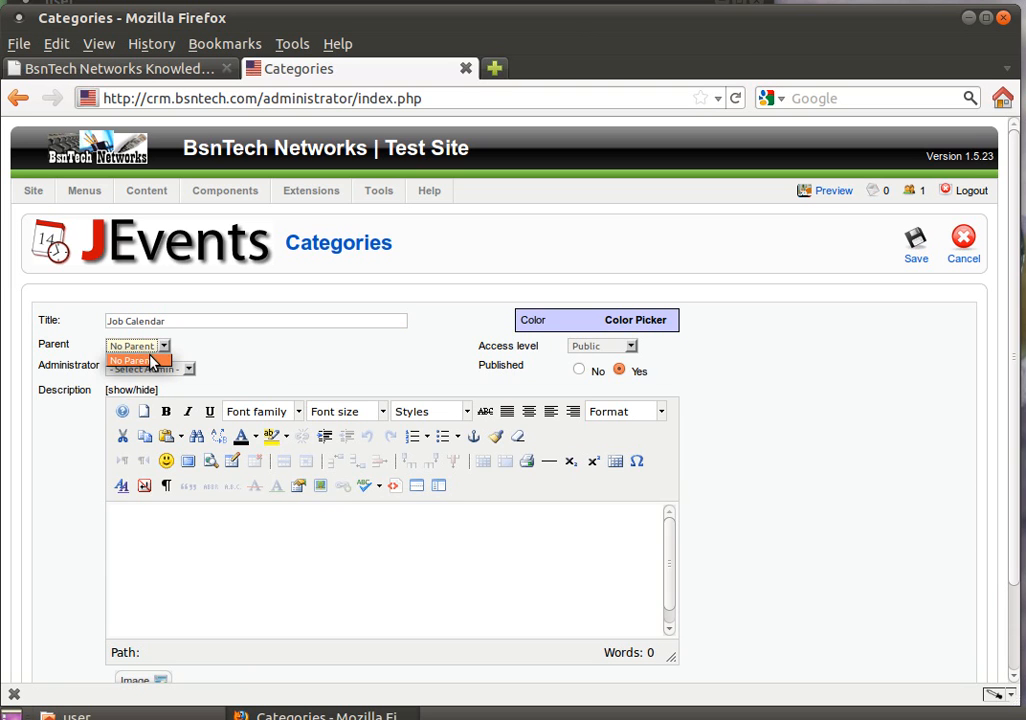
pyautogui.click(150, 358)
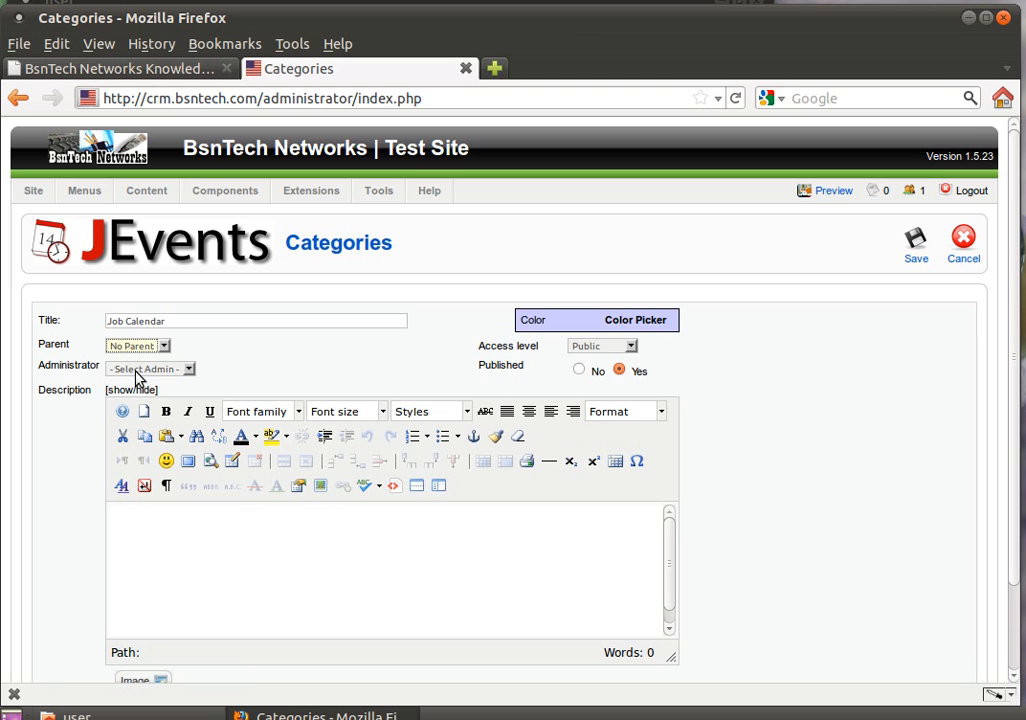
pyautogui.click(581, 350)
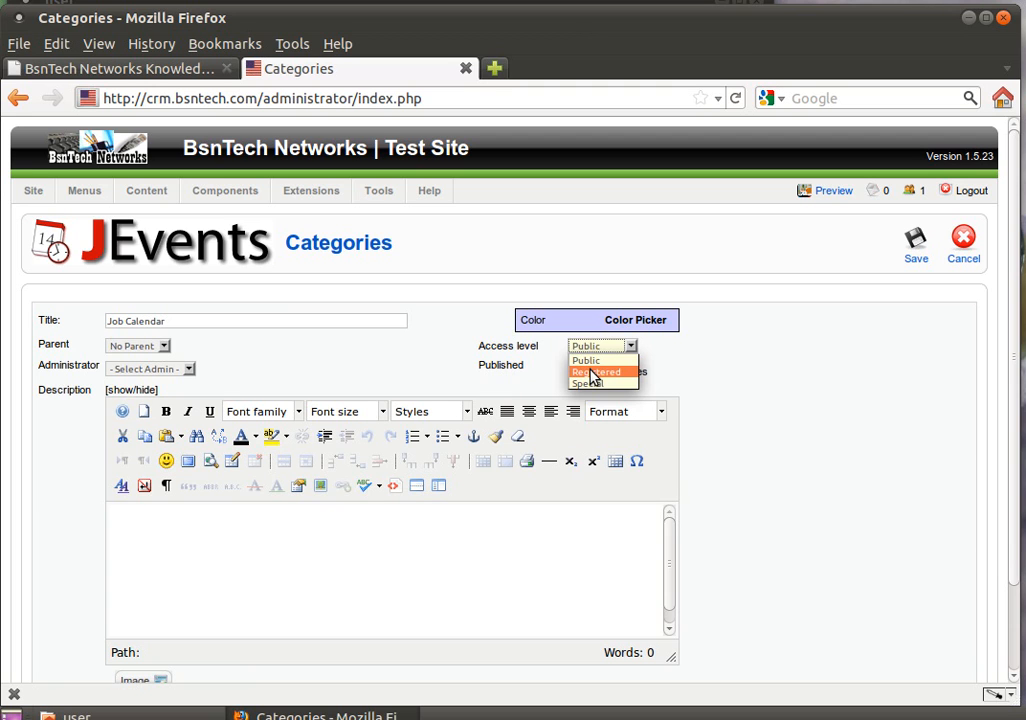
pyautogui.click(522, 362)
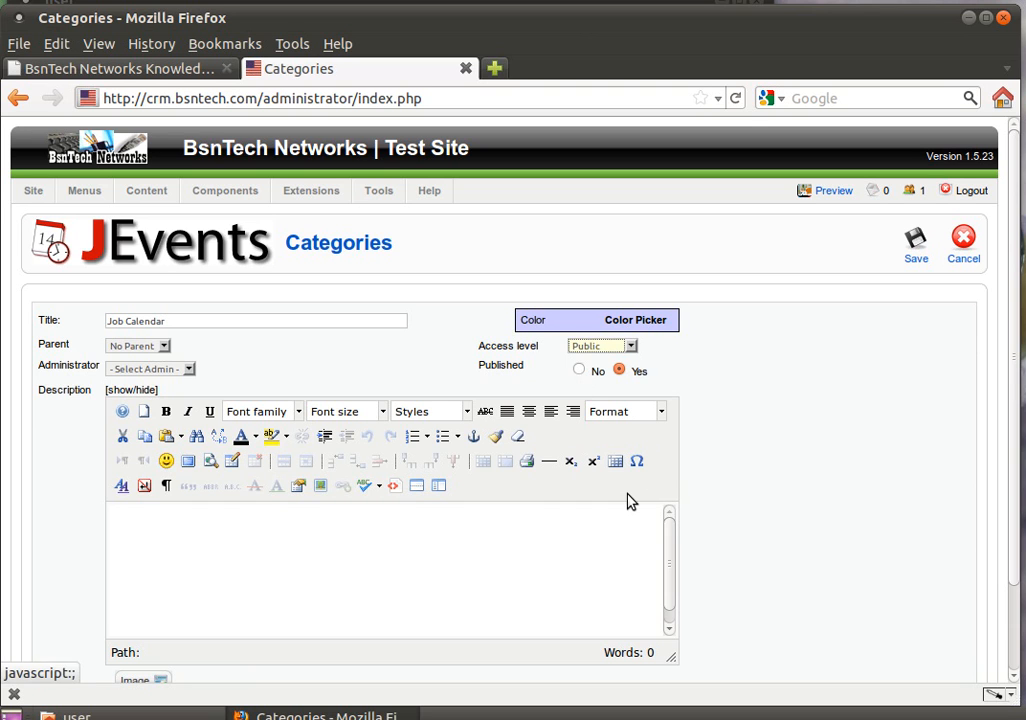
pyautogui.scroll(-2, 505, 474)
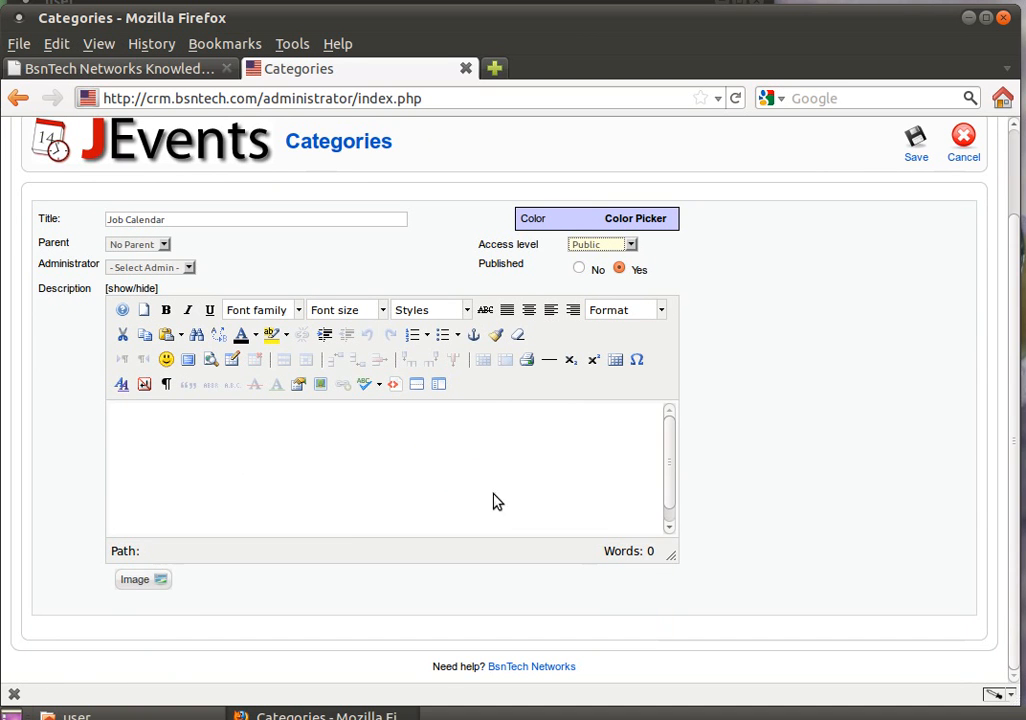
pyautogui.scroll(1, 397, 468)
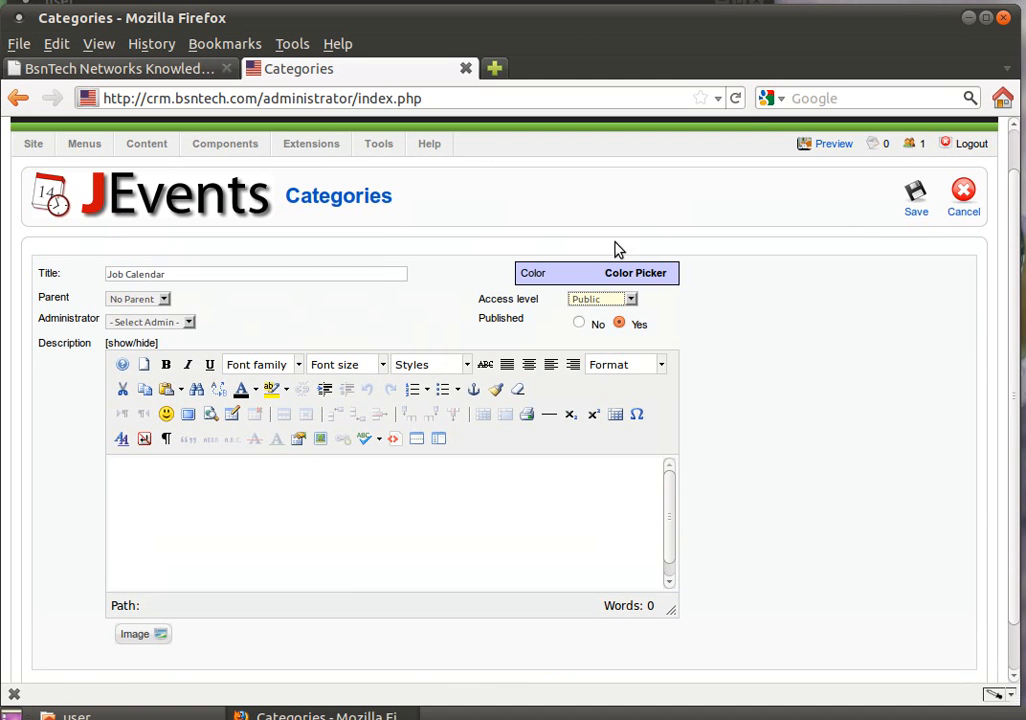
pyautogui.click(914, 205)
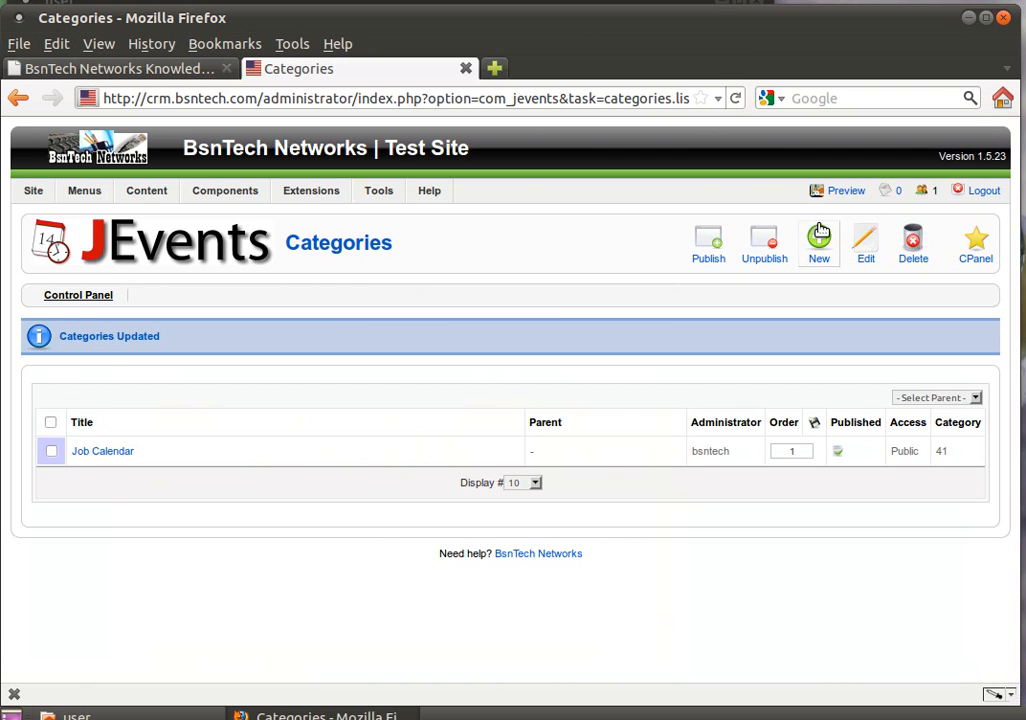
# Create and save a published category titled Deadlines with No Parent
pyautogui.click(819, 238)
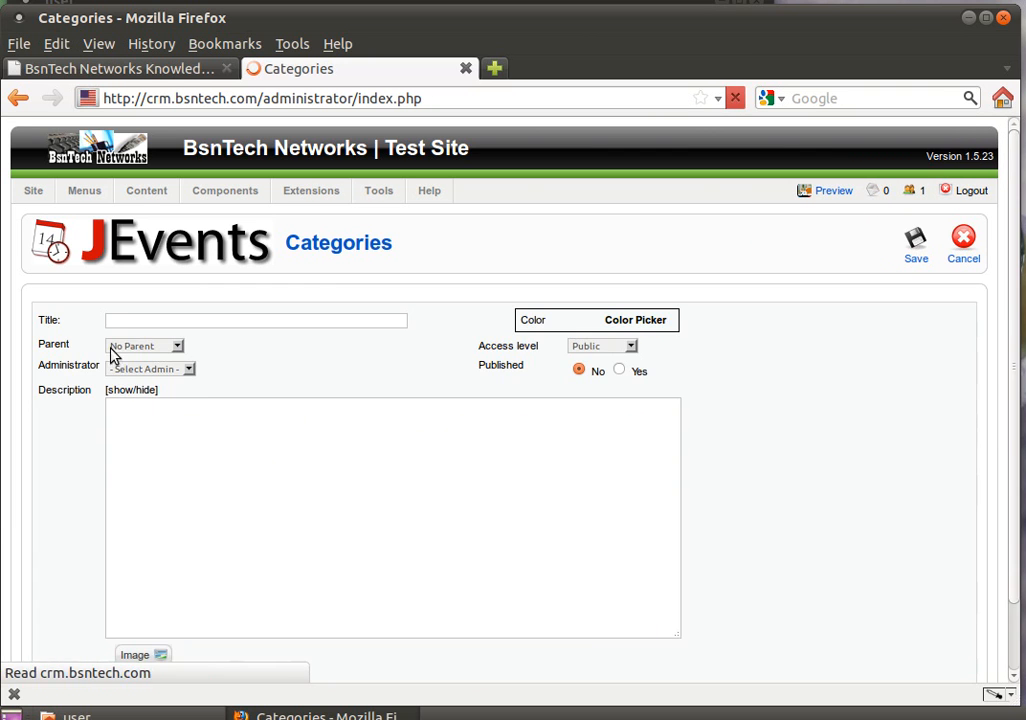
pyautogui.click(127, 321)
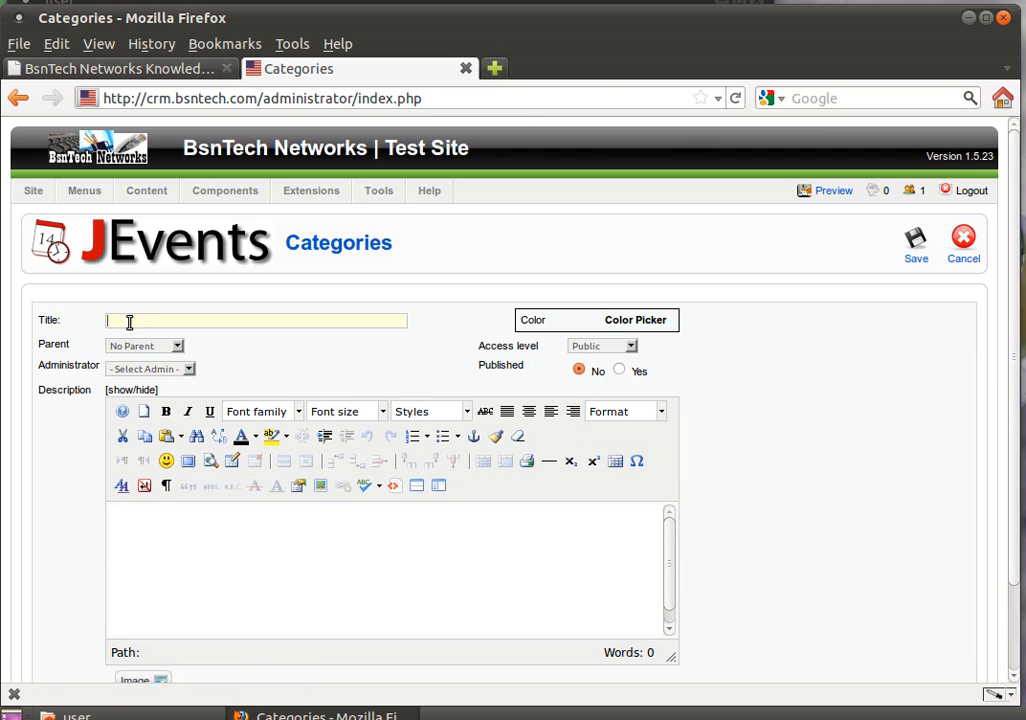
pyautogui.write('Deadlines')
pyautogui.click(120, 348)
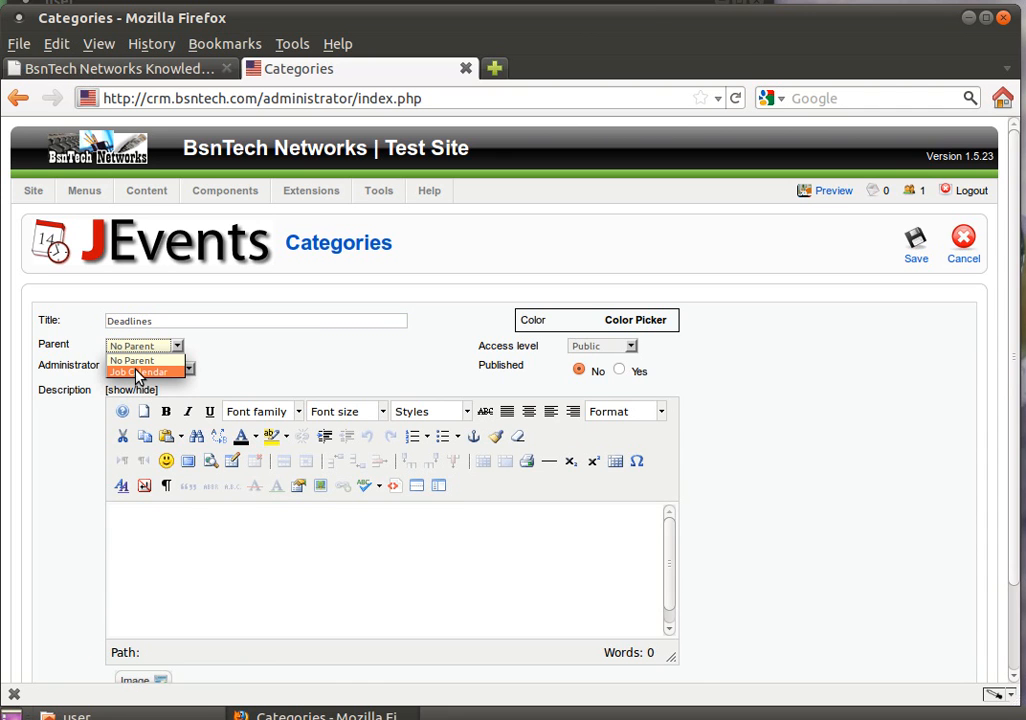
pyautogui.click(258, 352)
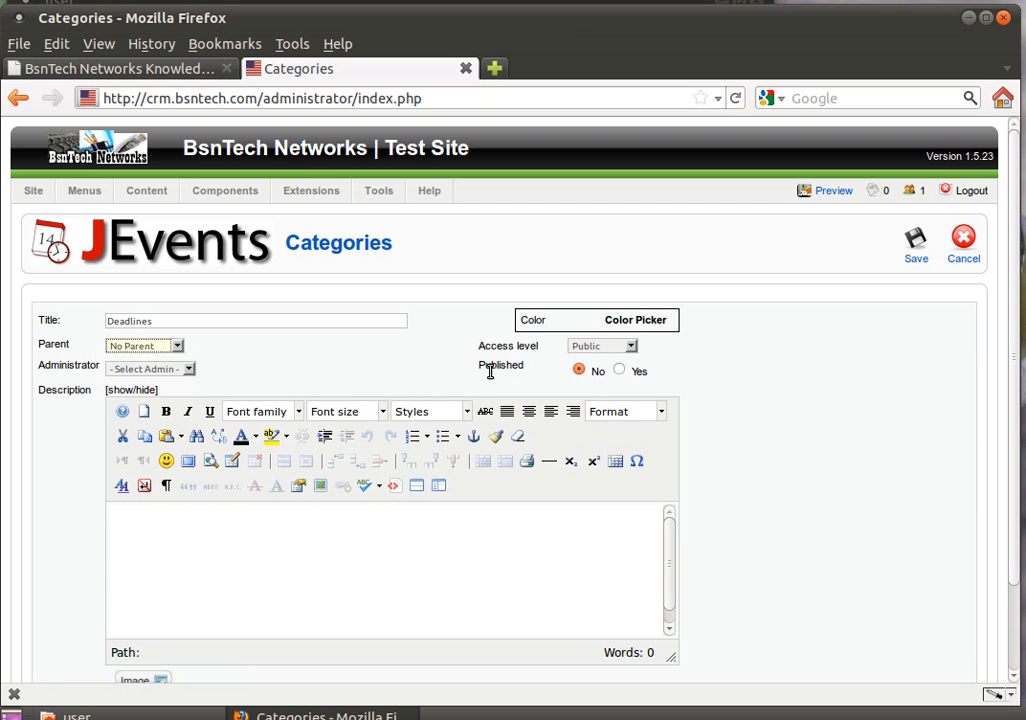
pyautogui.click(621, 371)
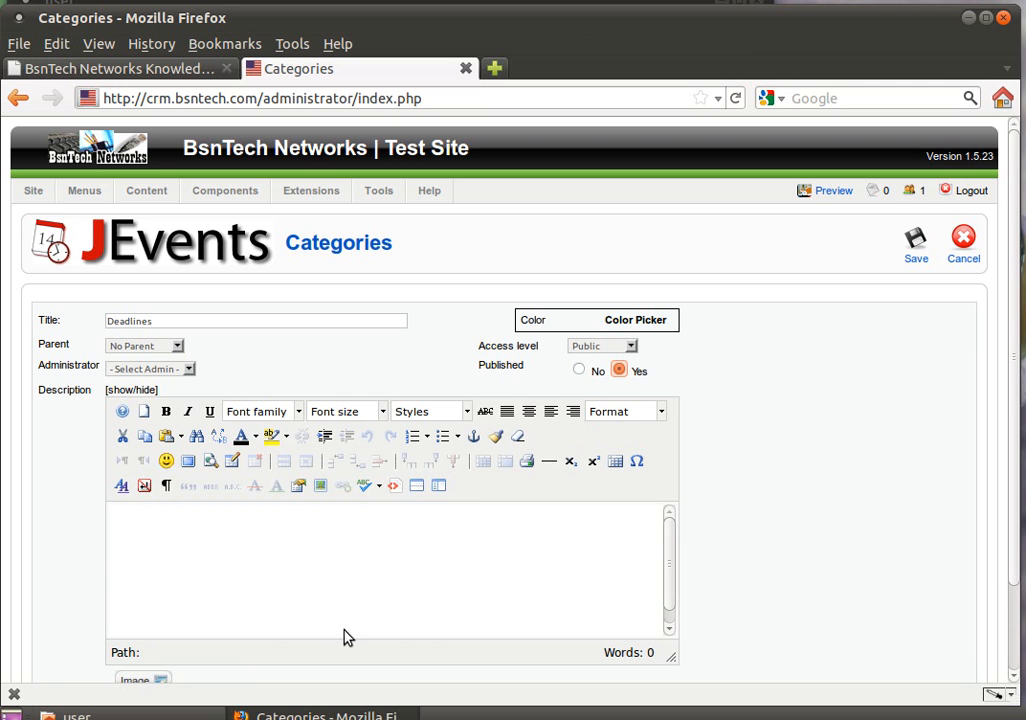
pyautogui.click(918, 238)
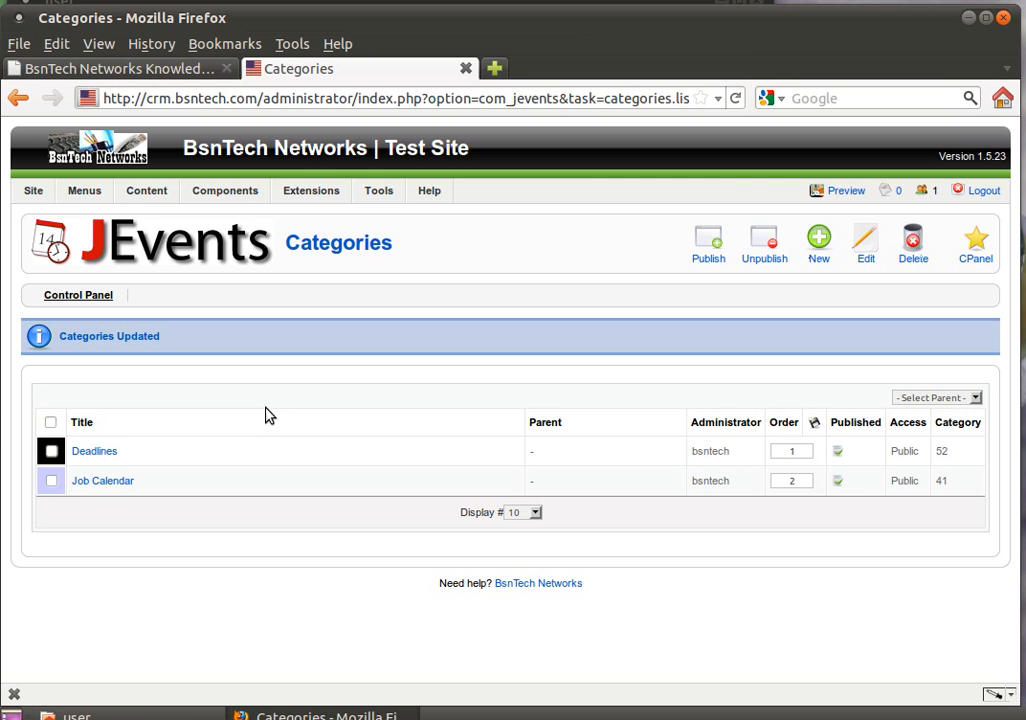
# Return to the JEvents control panel and start a new event from its event management
pyautogui.click(91, 297)
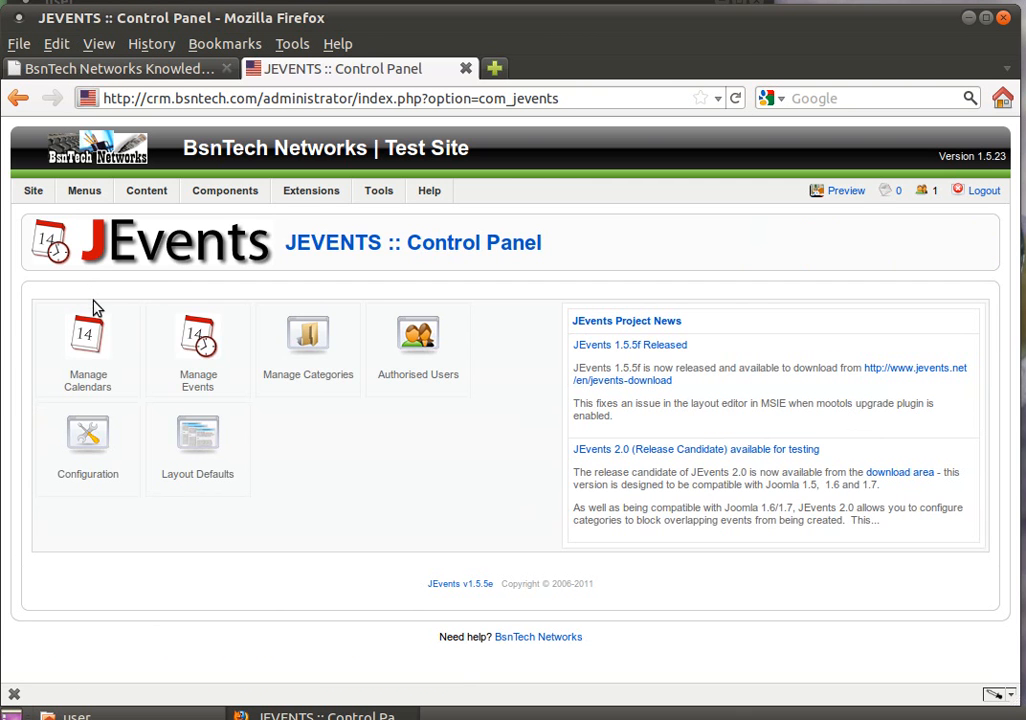
pyautogui.moveTo(224, 199)
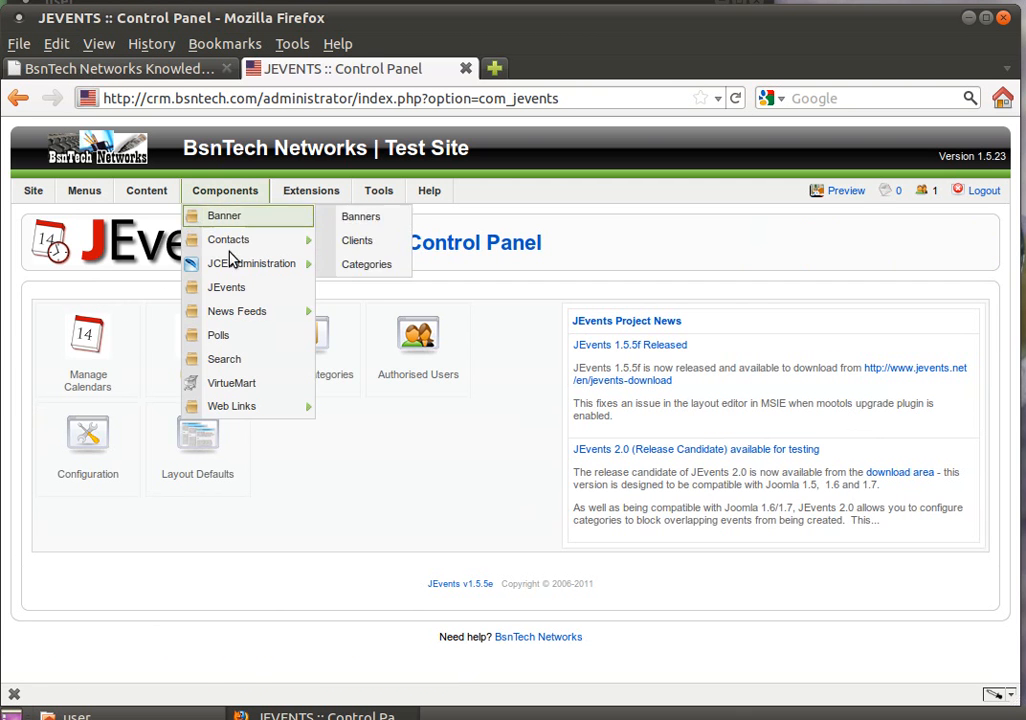
pyautogui.click(236, 296)
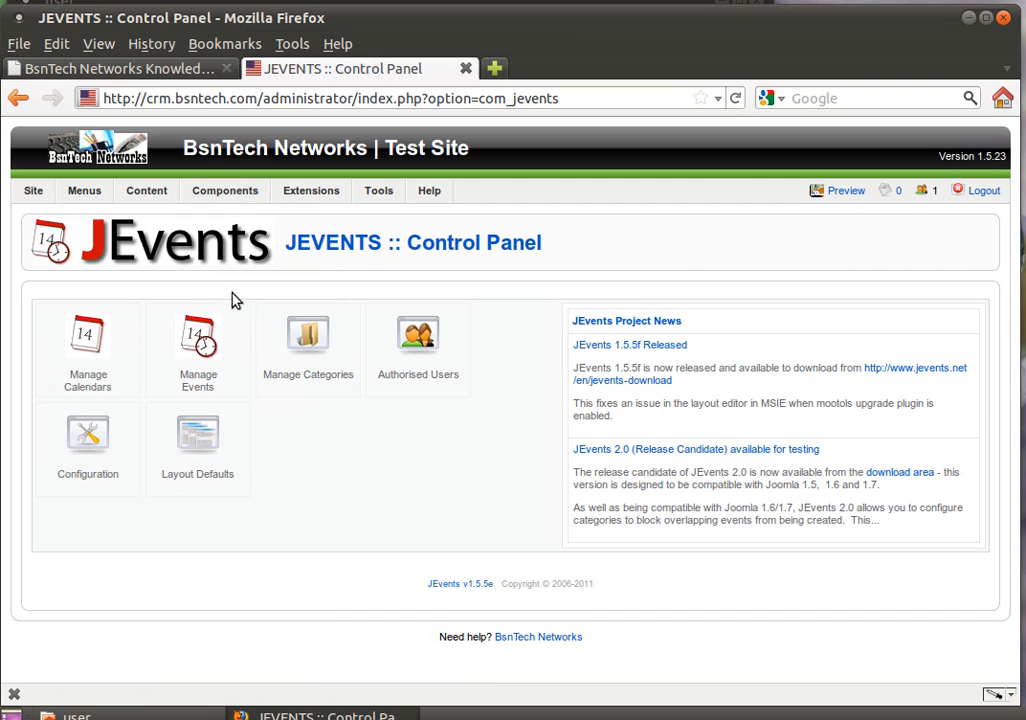
pyautogui.click(207, 340)
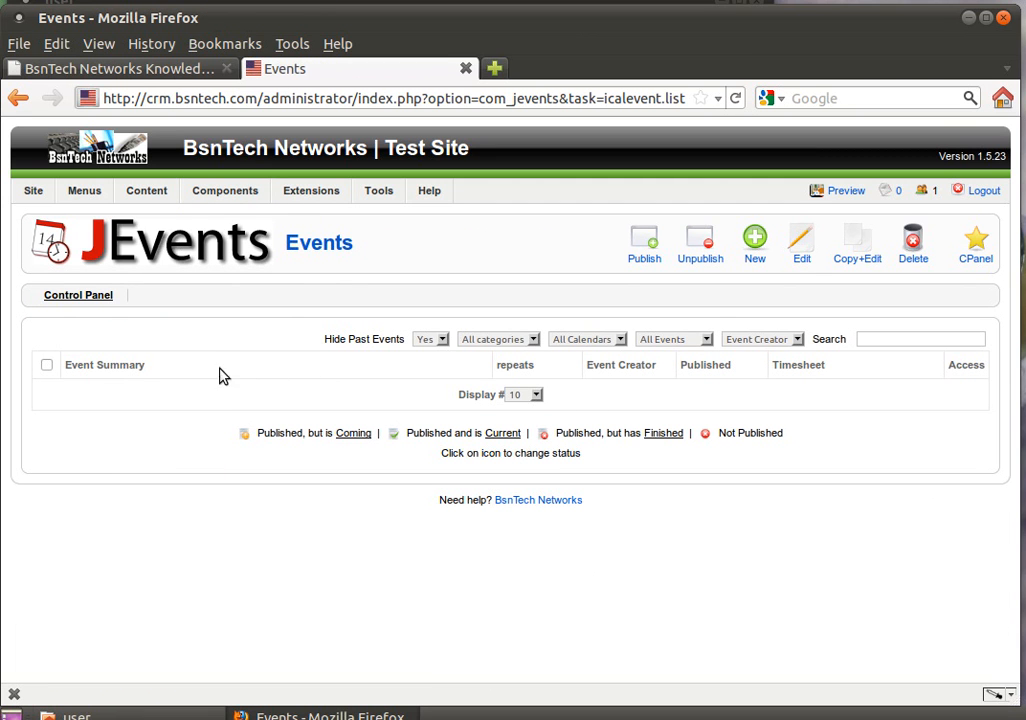
pyautogui.click(754, 258)
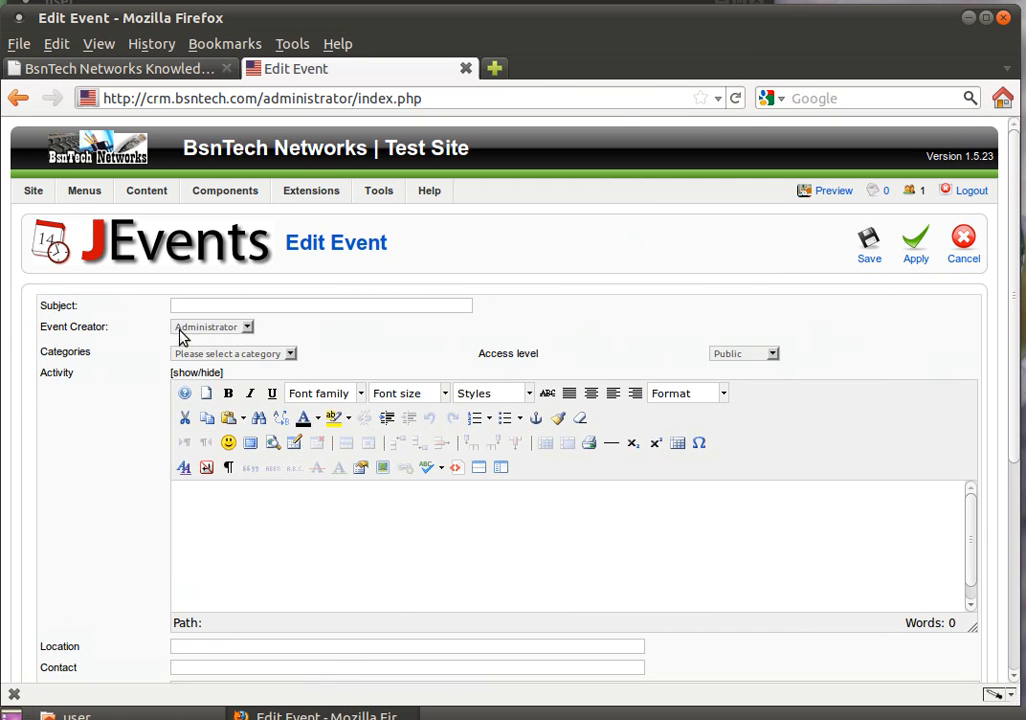
# Give the event a subject naming the client's website deadline and assign it to the Deadlines category
pyautogui.click(200, 308)
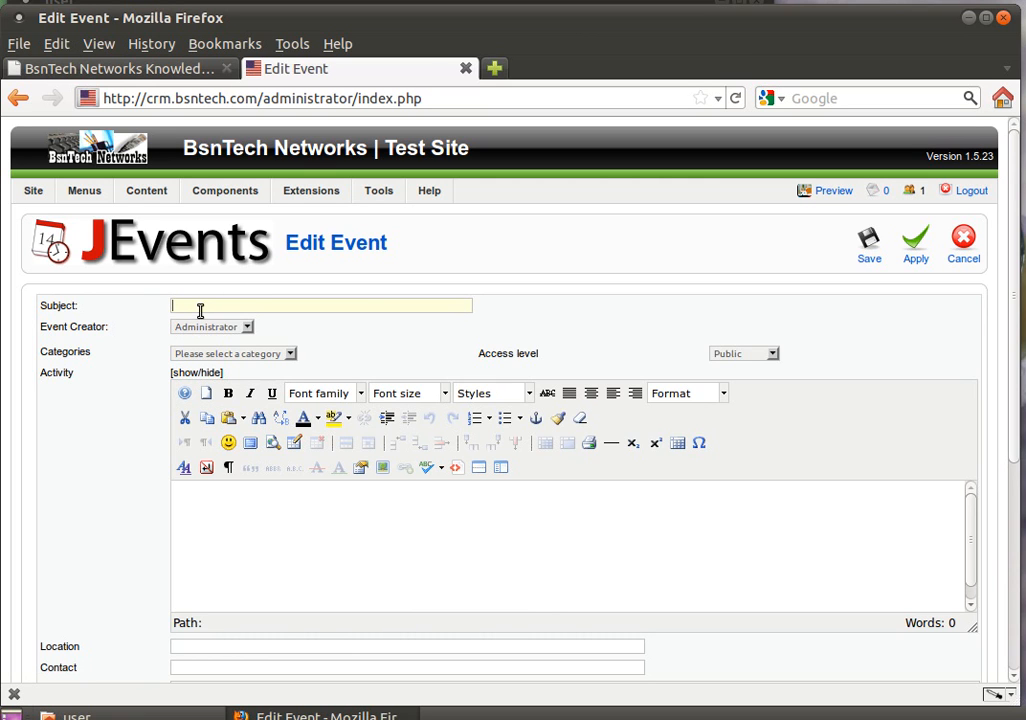
pyautogui.write('Mr.')
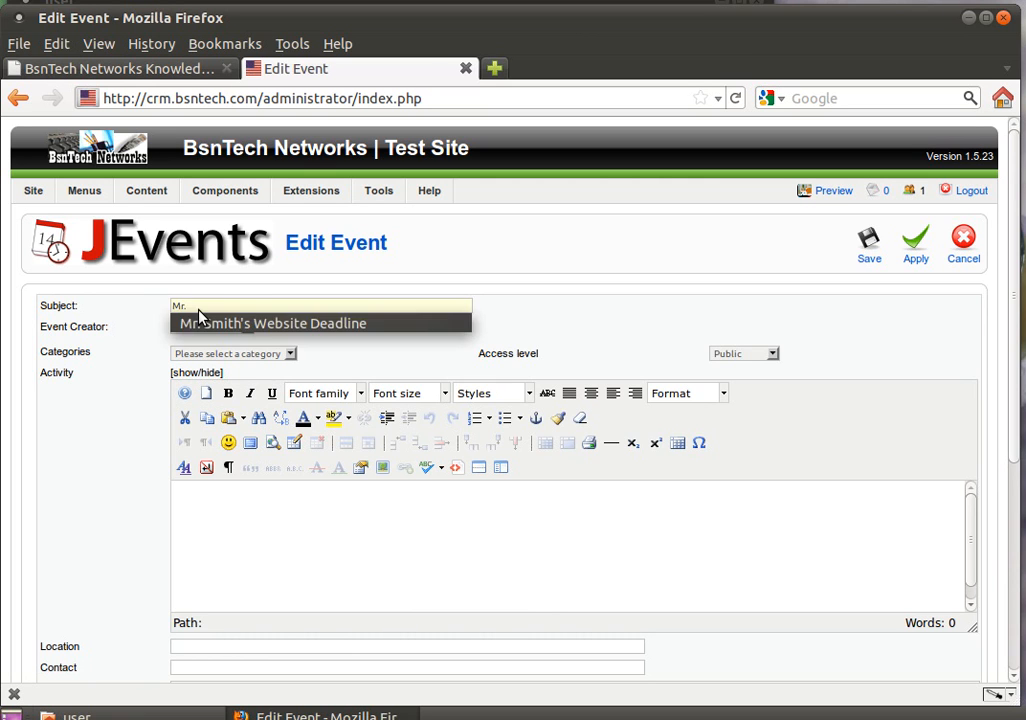
pyautogui.click(281, 330)
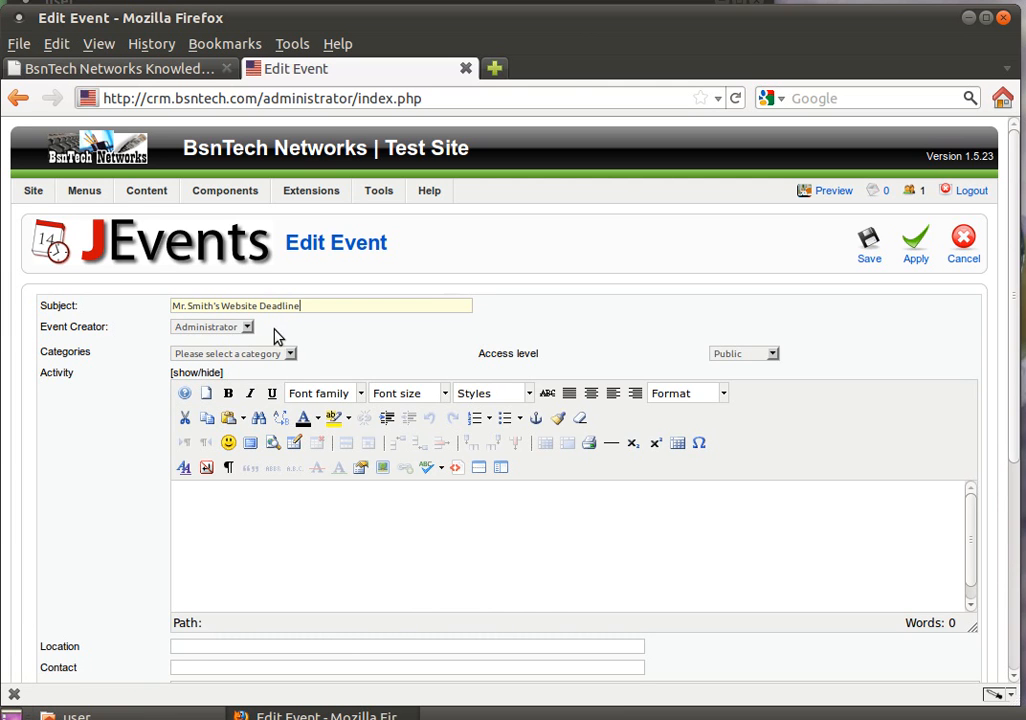
pyautogui.click(267, 356)
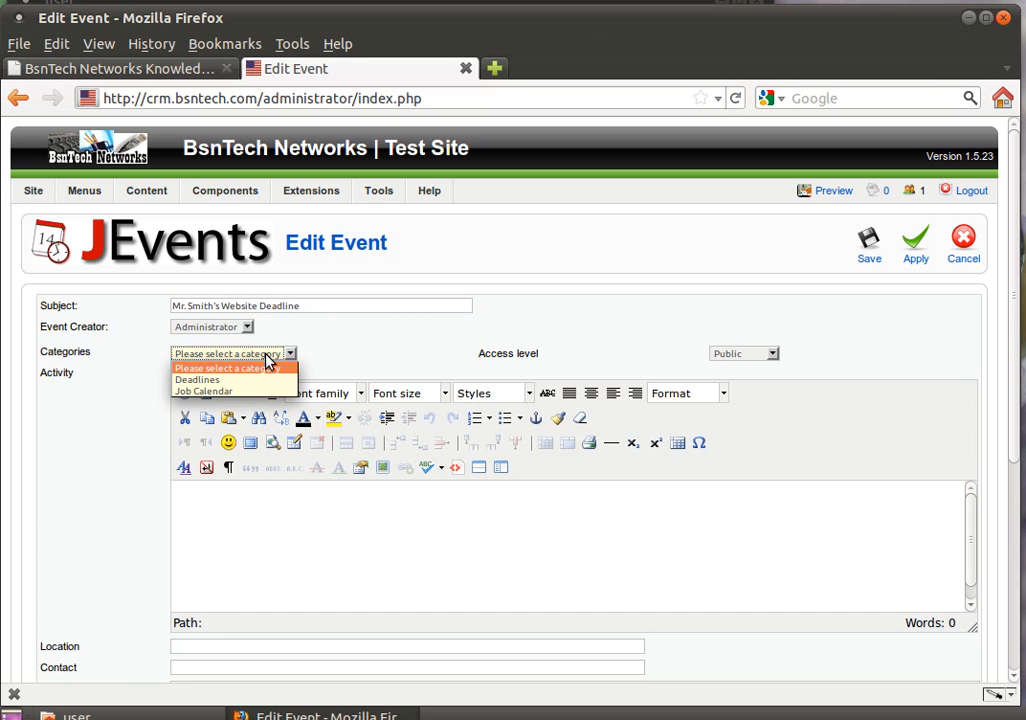
pyautogui.click(210, 380)
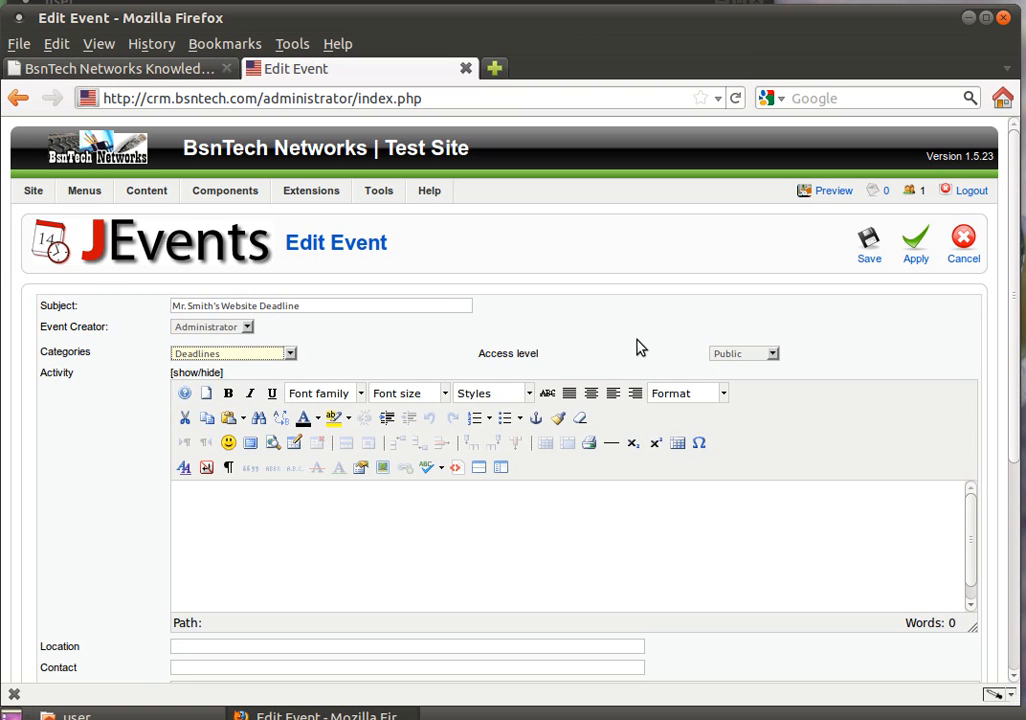
# Enter "This is some test text about the website deadline event." as the event's activity description
pyautogui.scroll(-1, 640, 347)
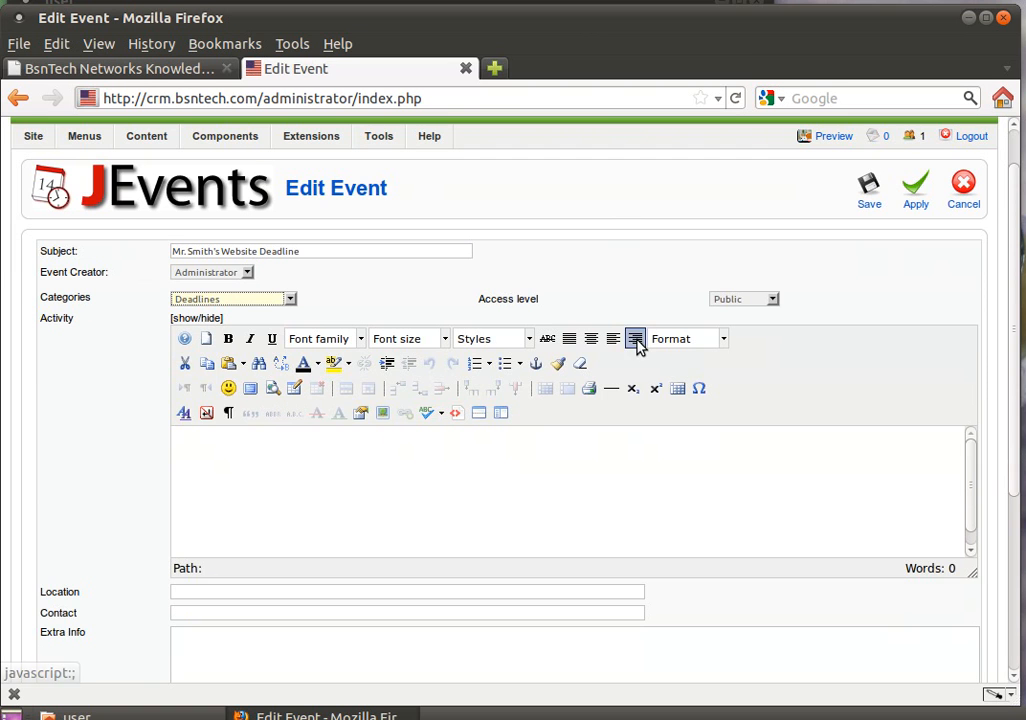
pyautogui.click(380, 467)
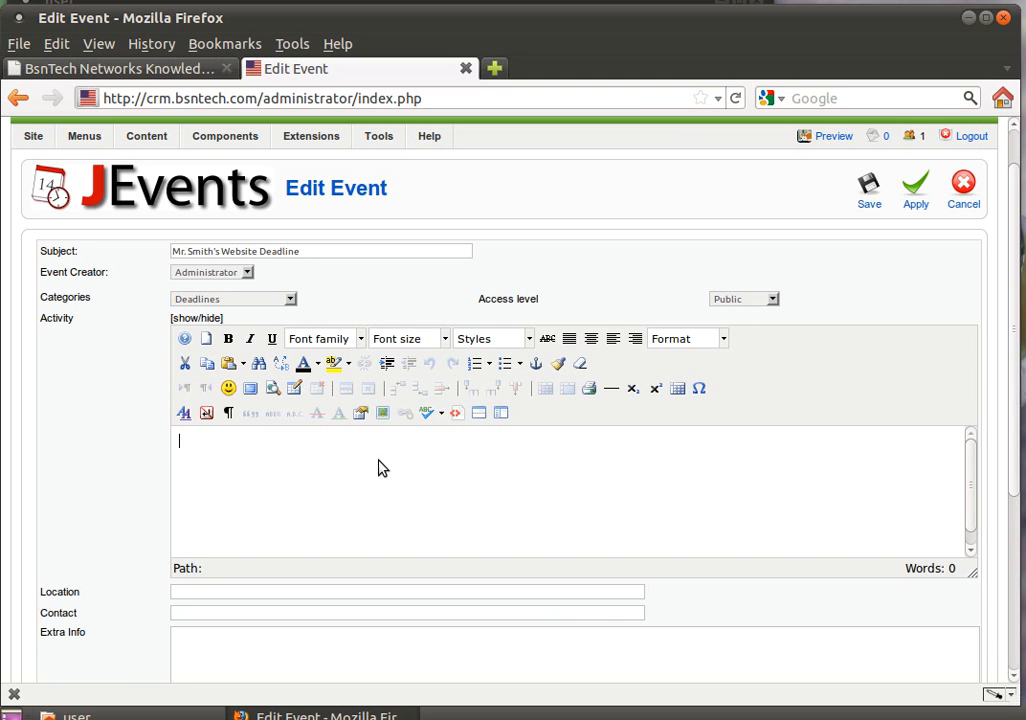
pyautogui.write('This is some')
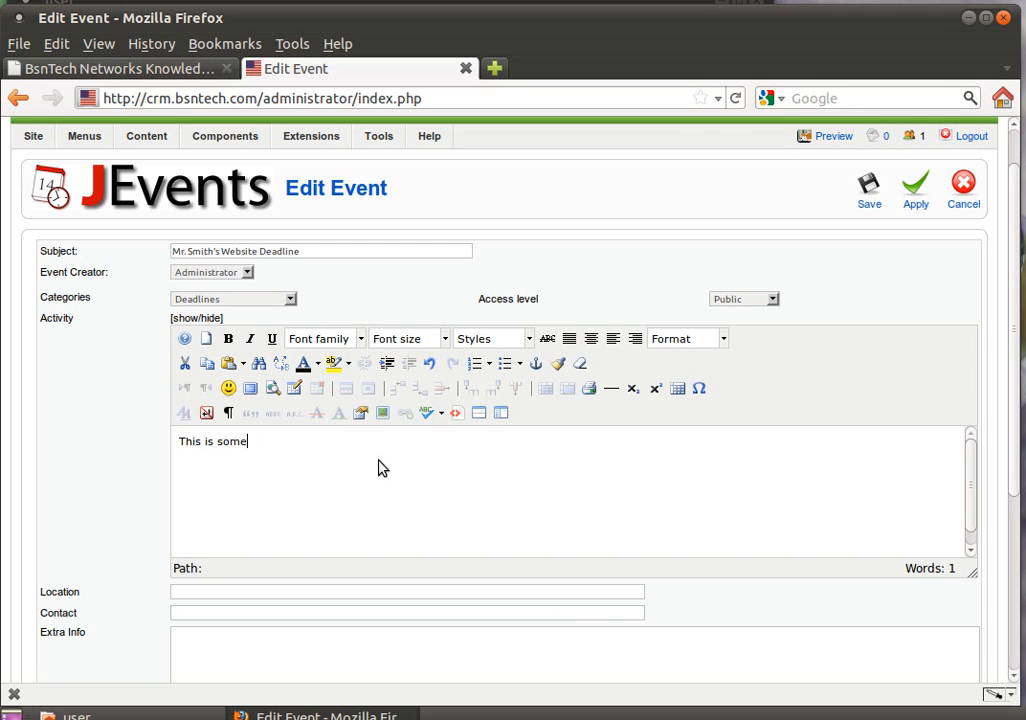
pyautogui.write(' test text about the we')
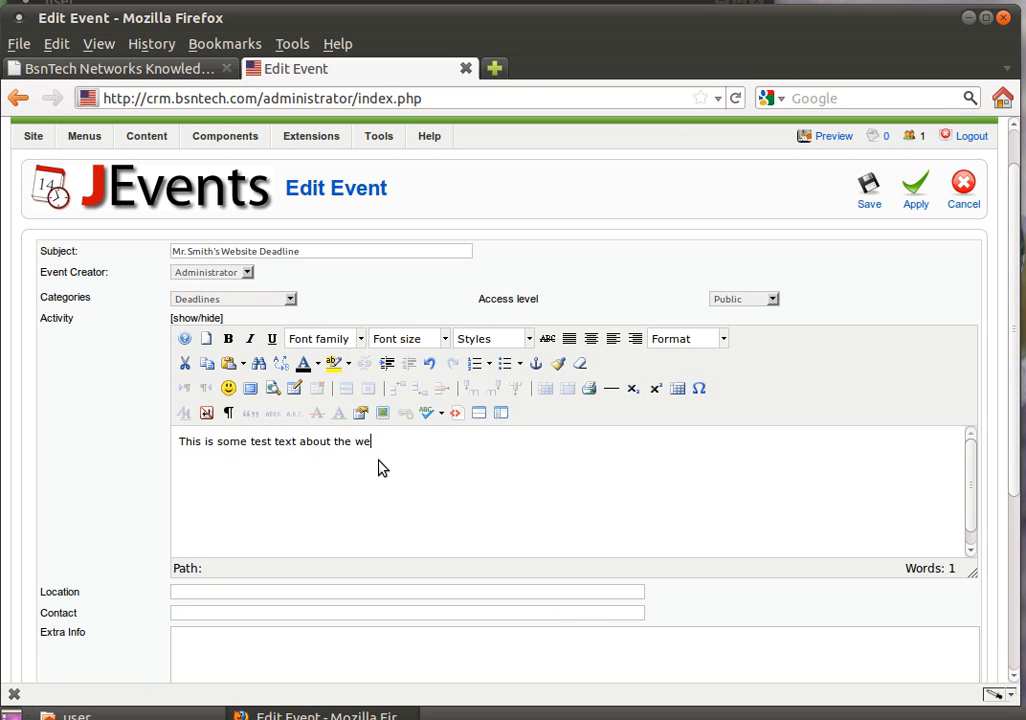
pyautogui.write('bsite deadline event.')
# Format the whole activity description text as 14pt bold
pyautogui.moveTo(485, 441); pyautogui.dragTo(174, 446)
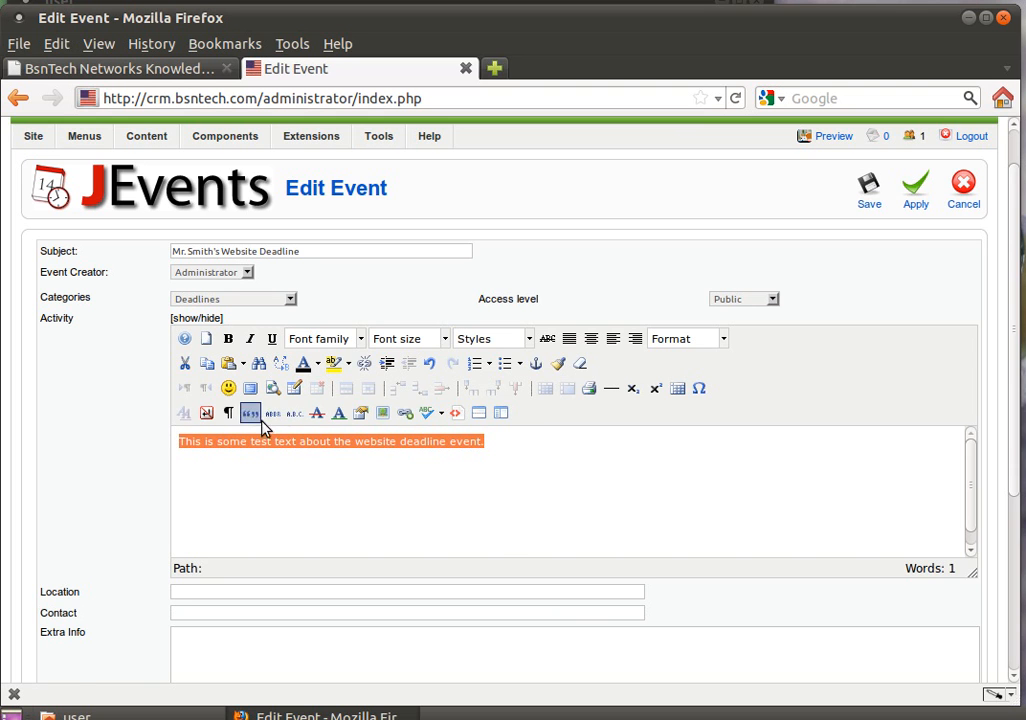
pyautogui.click(401, 340)
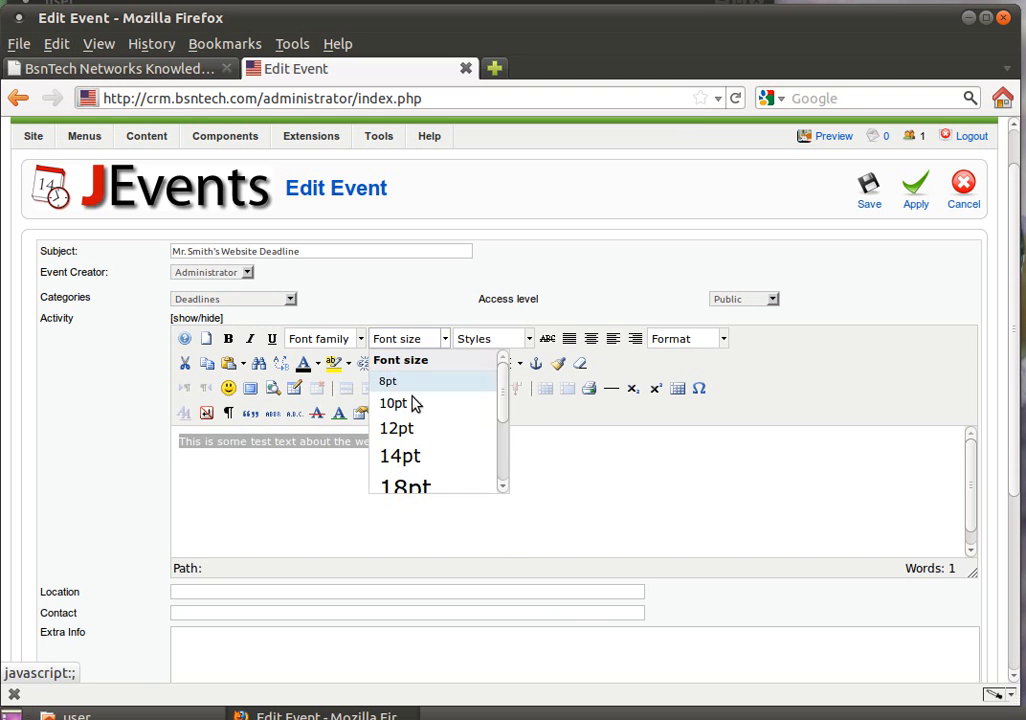
pyautogui.click(405, 452)
pyautogui.click(228, 339)
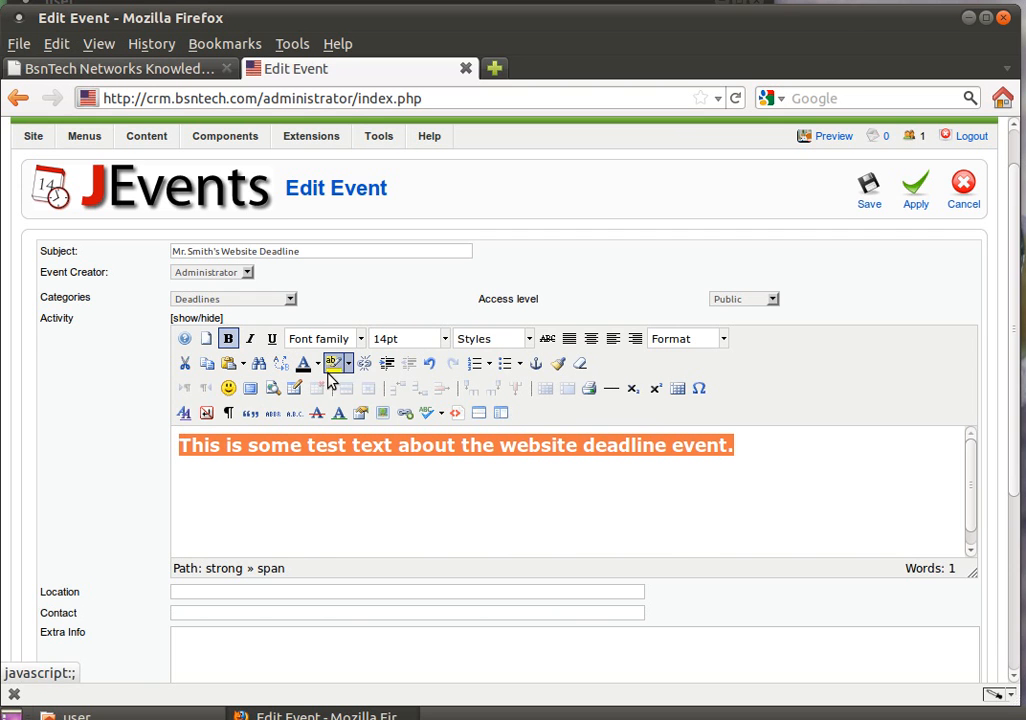
pyautogui.click(380, 478)
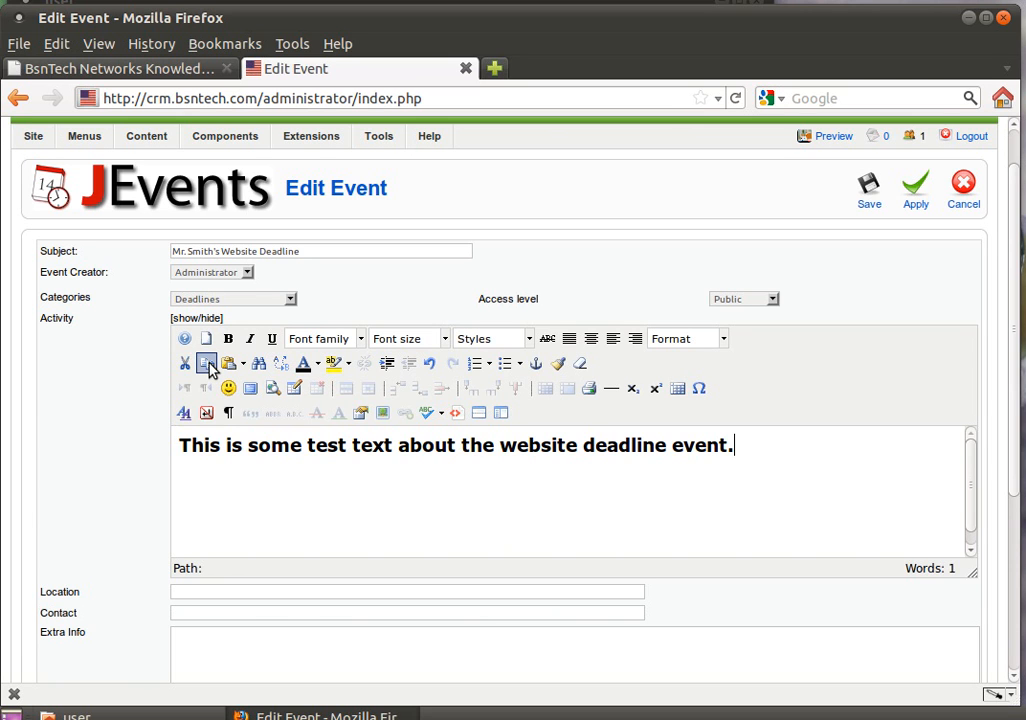
# Set the event's start date to 2011-07-30 and its end date to 2011-07-31
pyautogui.scroll(-2, 153, 465)
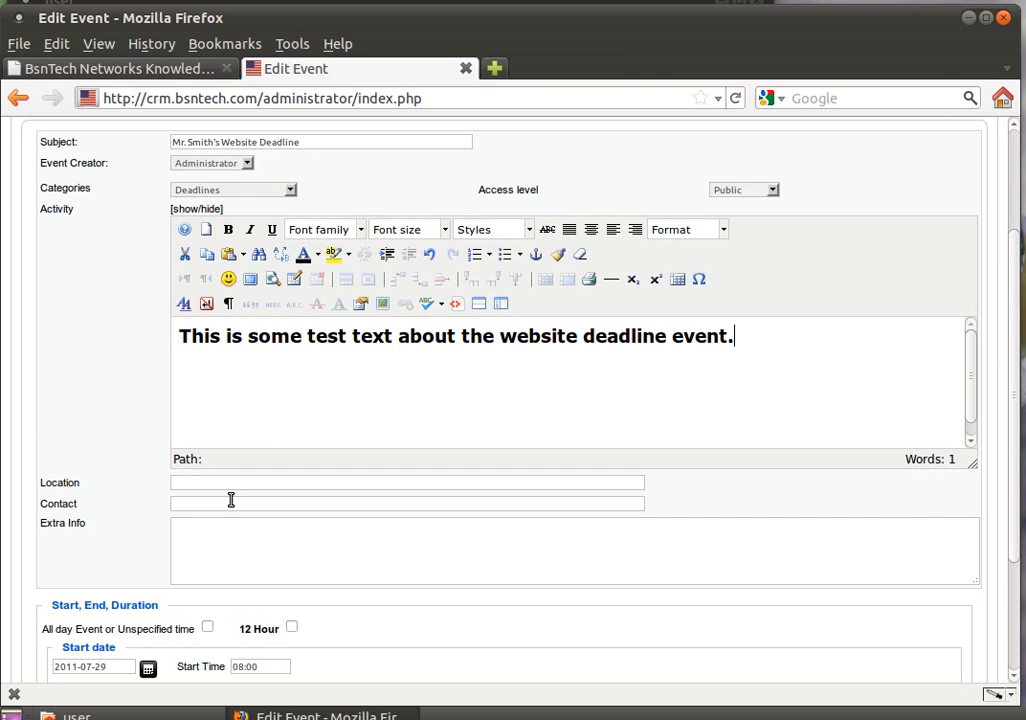
pyautogui.scroll(-3, 230, 500)
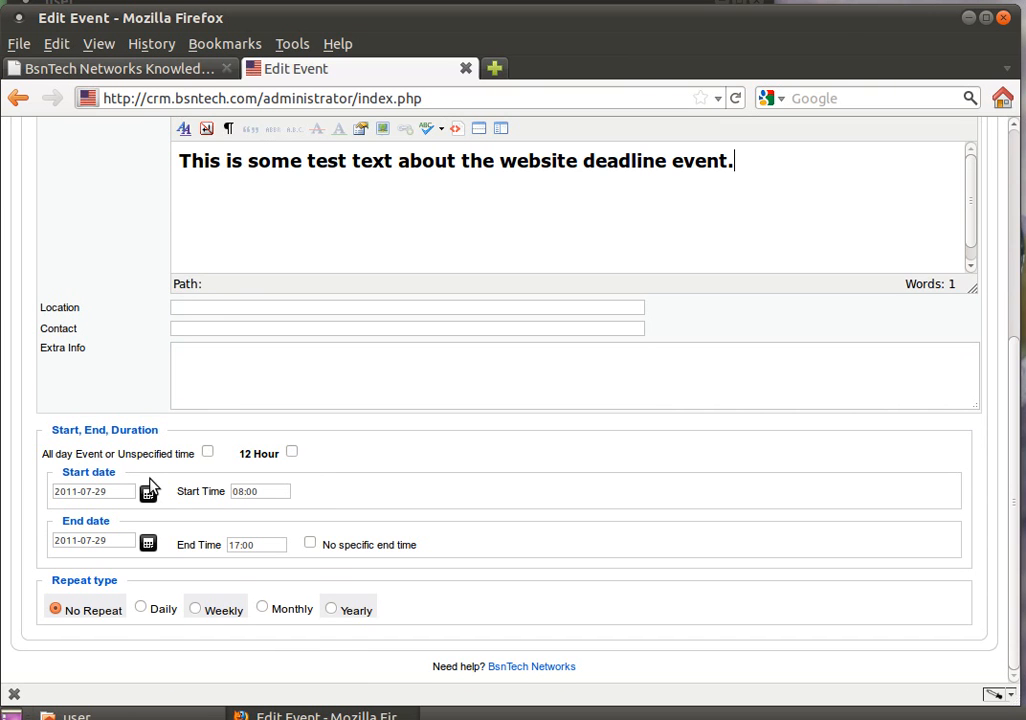
pyautogui.click(148, 492)
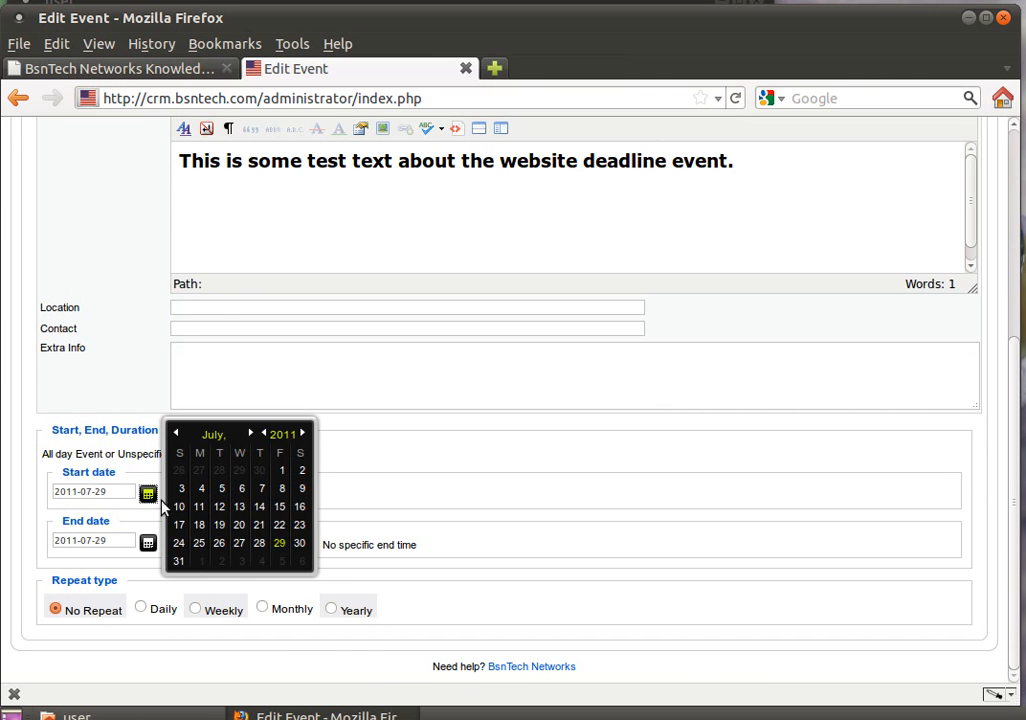
pyautogui.click(298, 549)
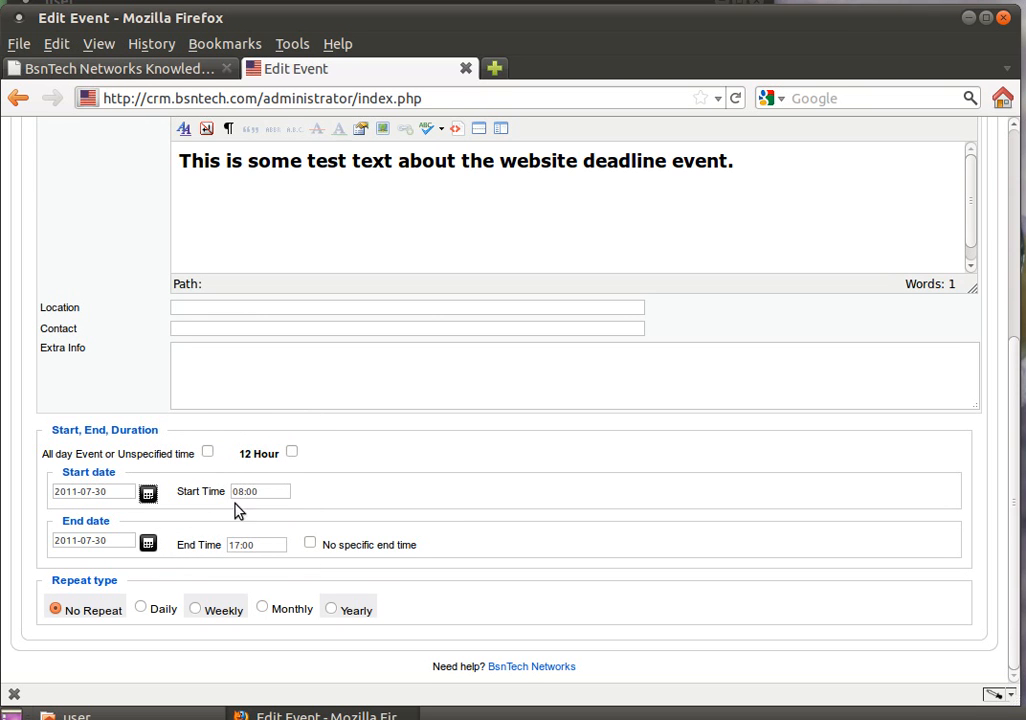
pyautogui.click(148, 540)
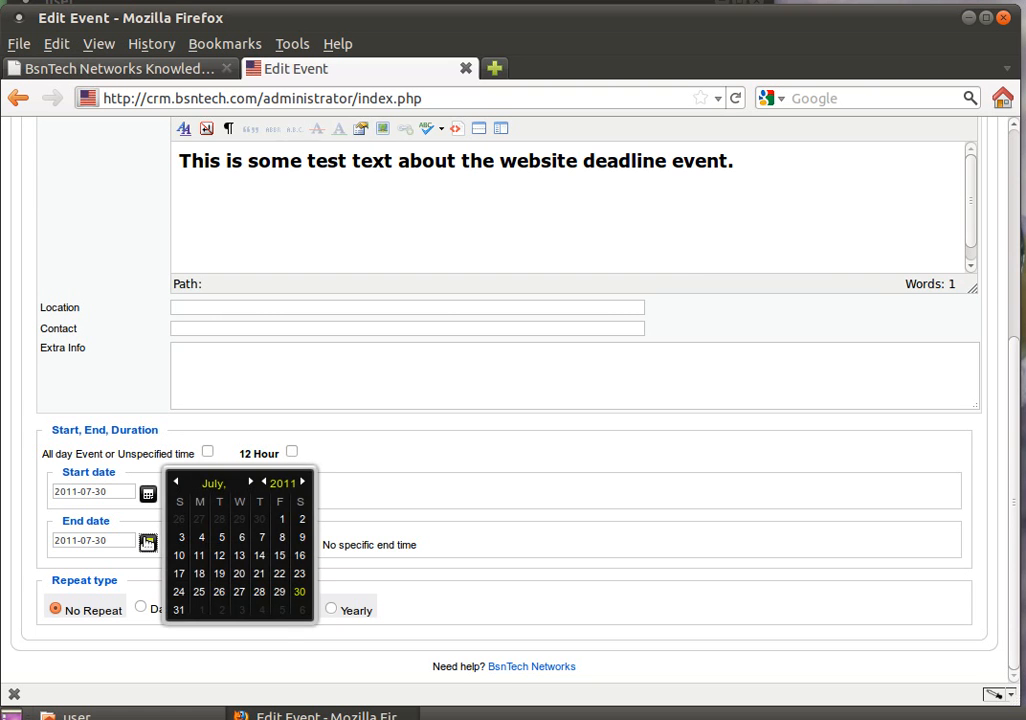
pyautogui.click(176, 608)
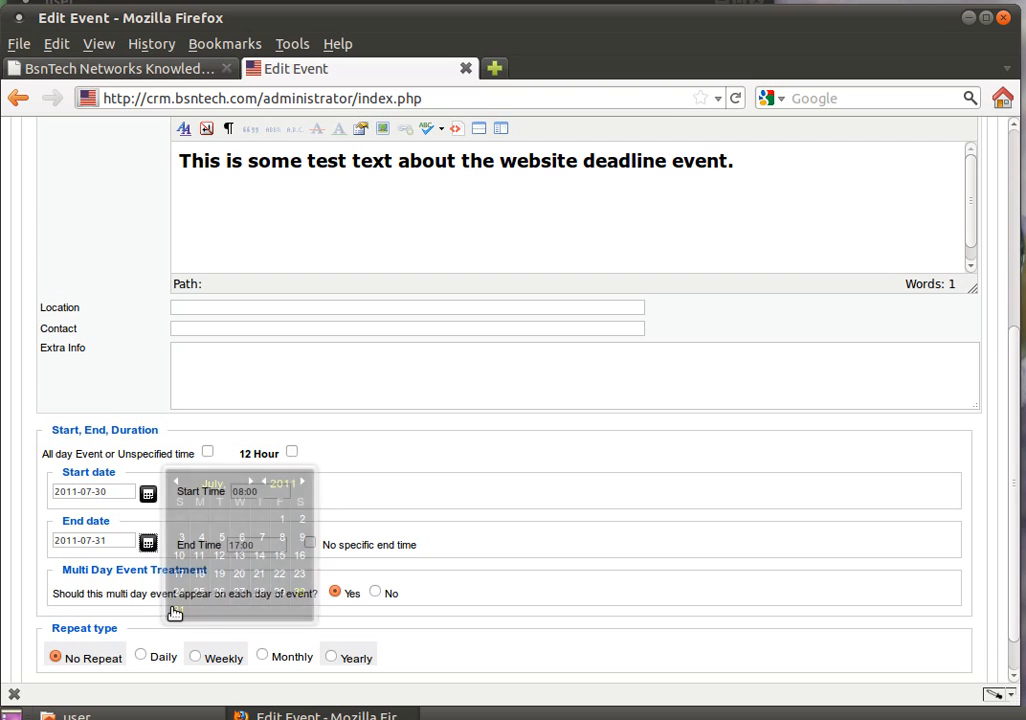
# Set the event's repeat type to Yearly and save the event
pyautogui.scroll(-1, 243, 549)
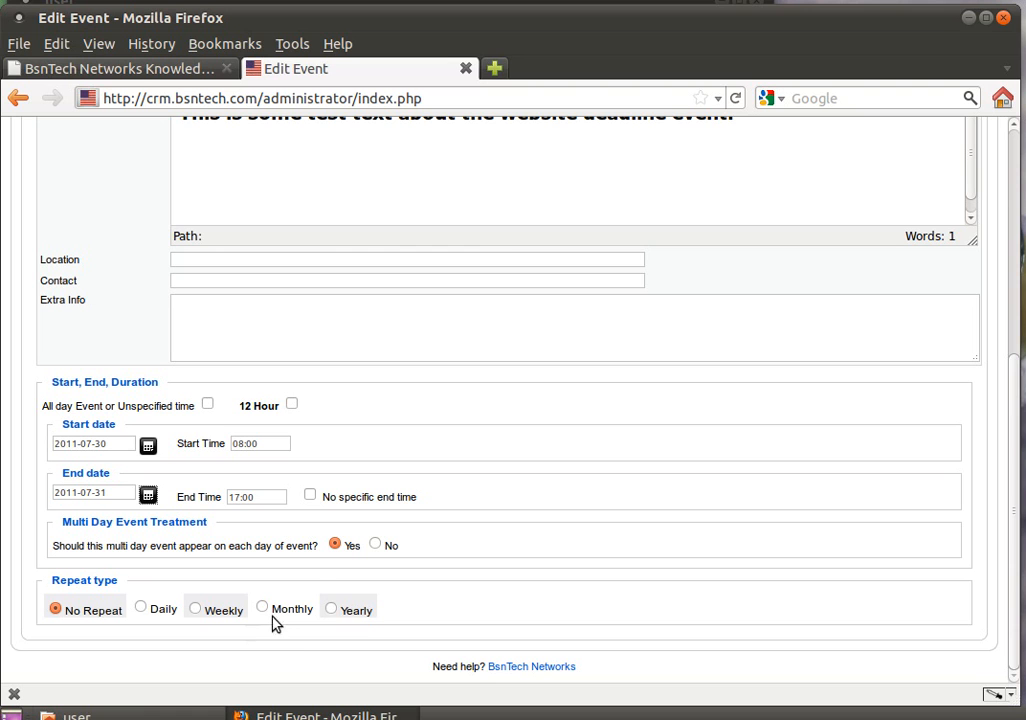
pyautogui.click(332, 610)
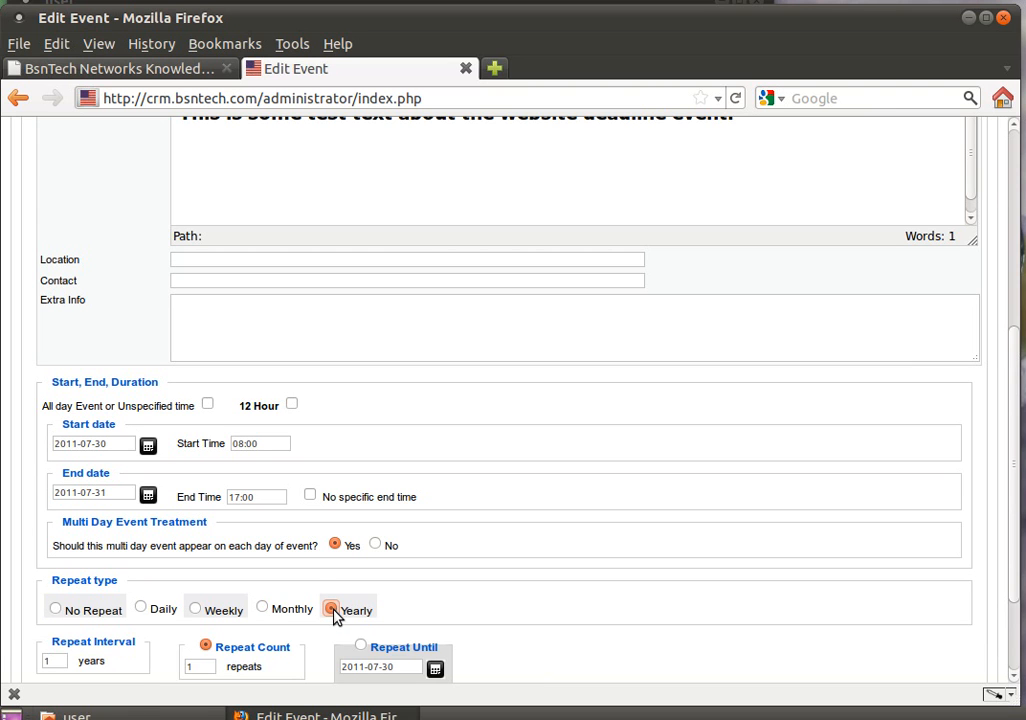
pyautogui.scroll(-3, 336, 614)
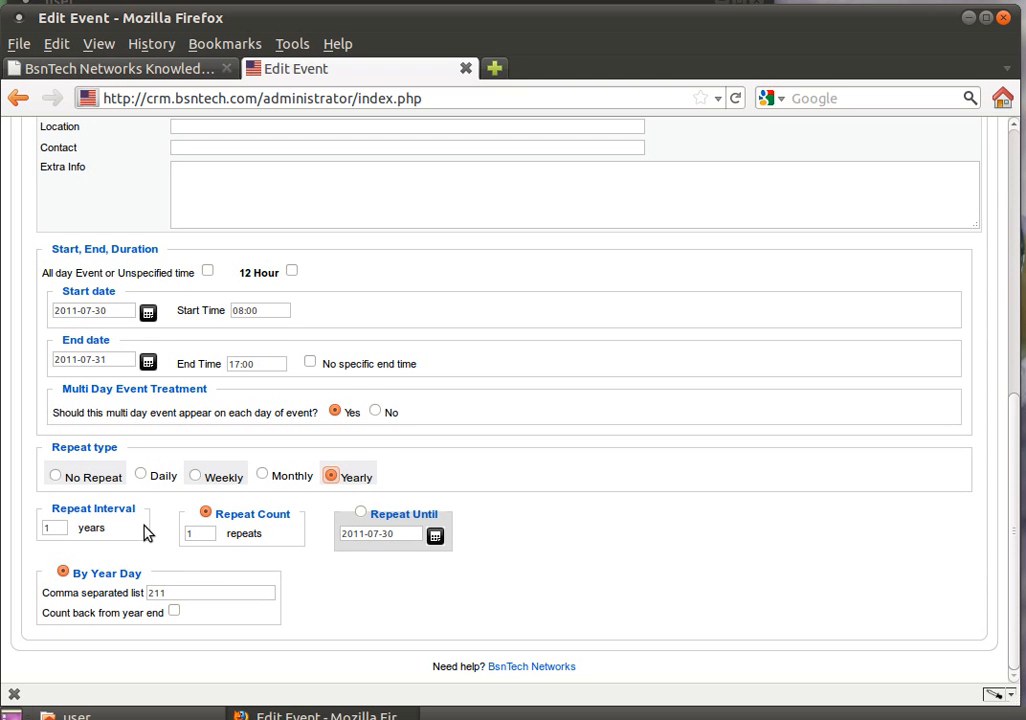
pyautogui.scroll(12, 145, 533)
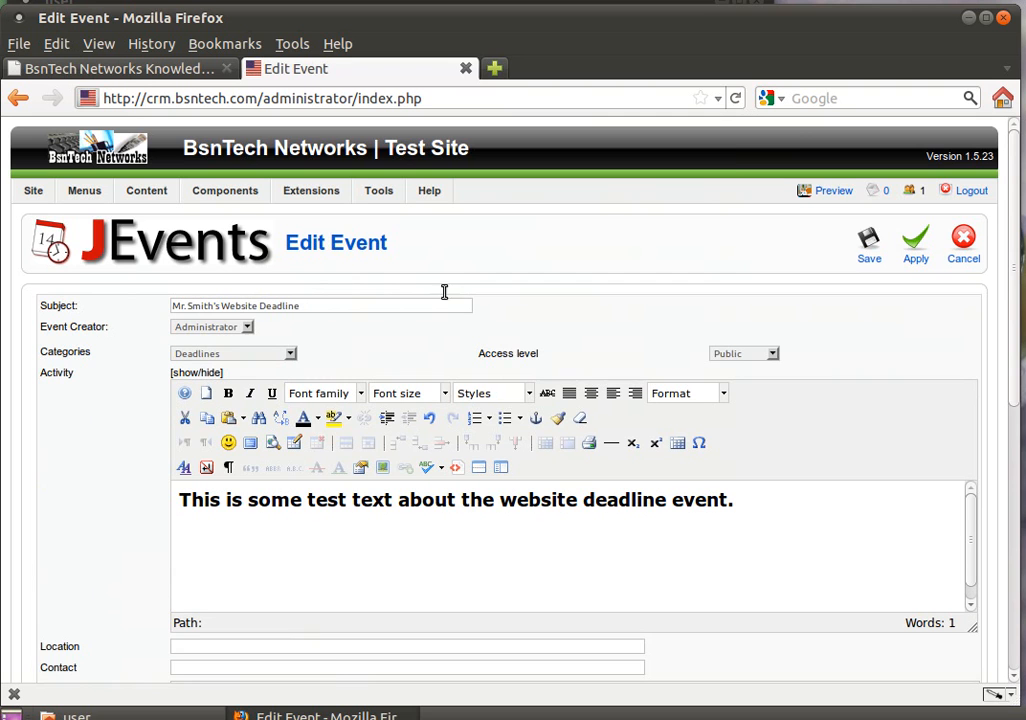
pyautogui.click(868, 242)
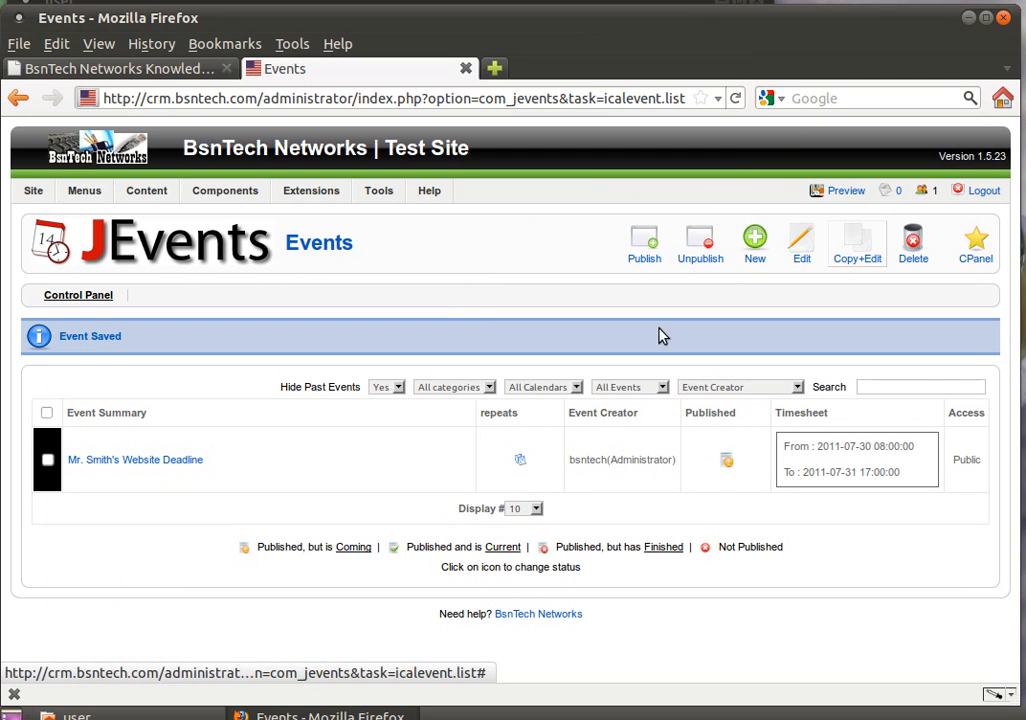
# Reopen the saved website deadline event to review its settings, and leave it without saving
pyautogui.click(141, 460)
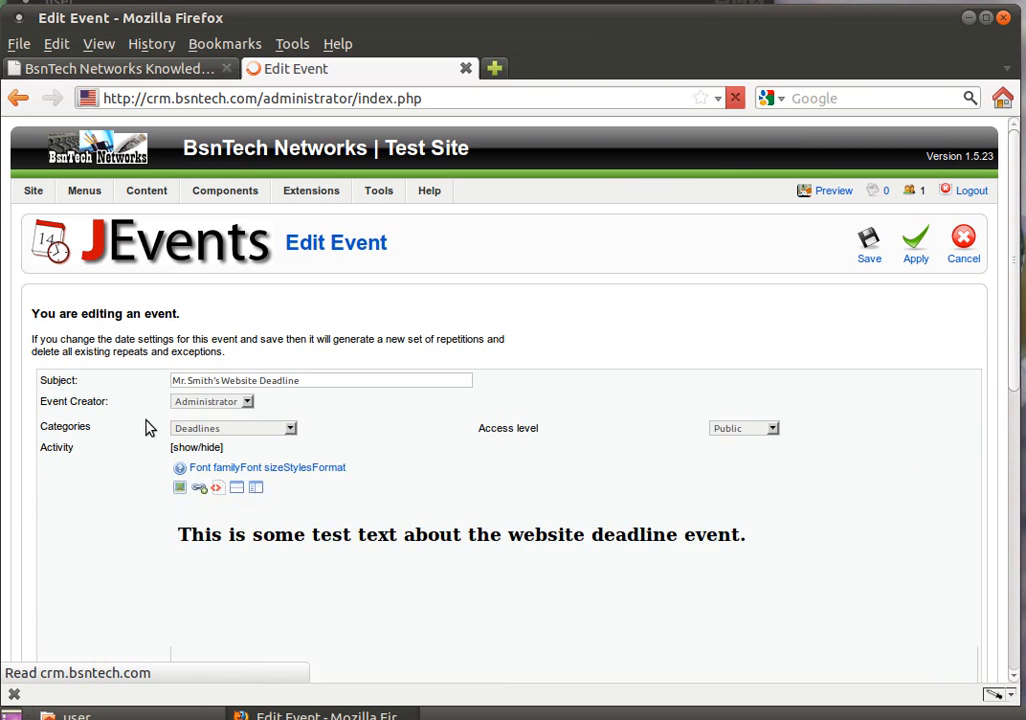
pyautogui.scroll(-5, 119, 508)
pyautogui.scroll(5, 119, 508)
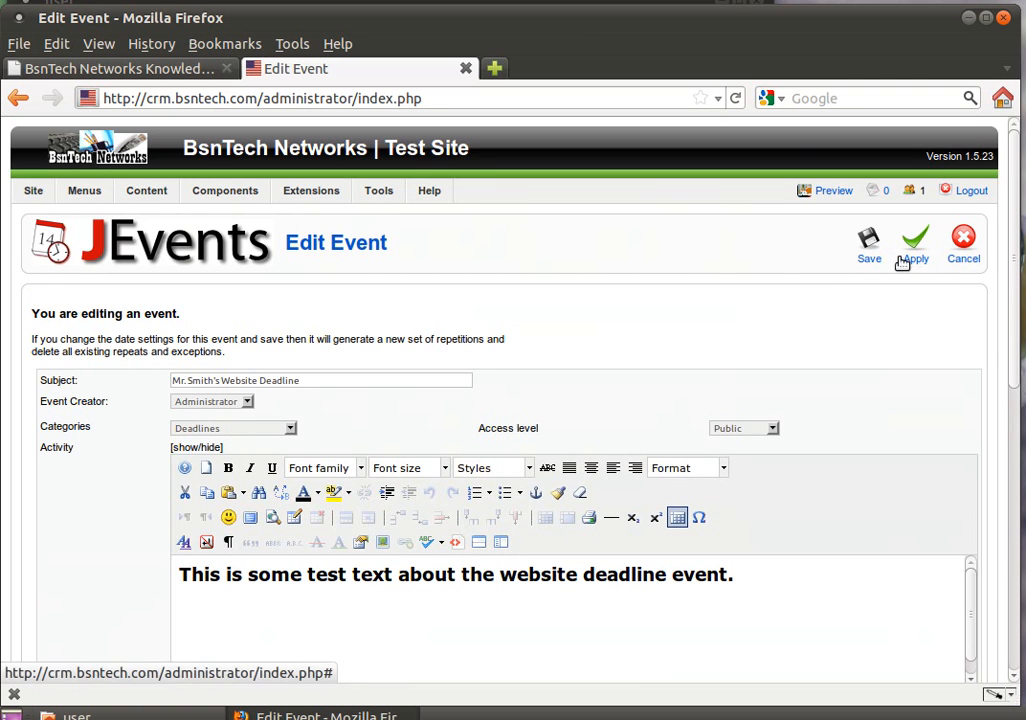
pyautogui.click(963, 253)
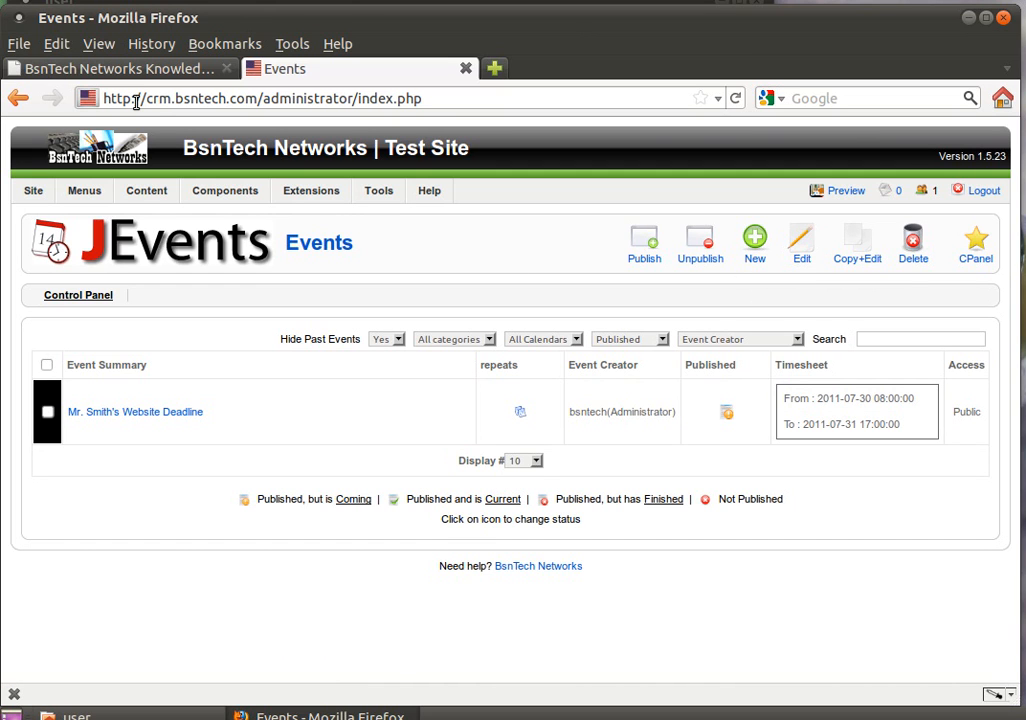
# Reload the public home page to check its Latest Events list, and return to the site administration
pyautogui.click(130, 72)
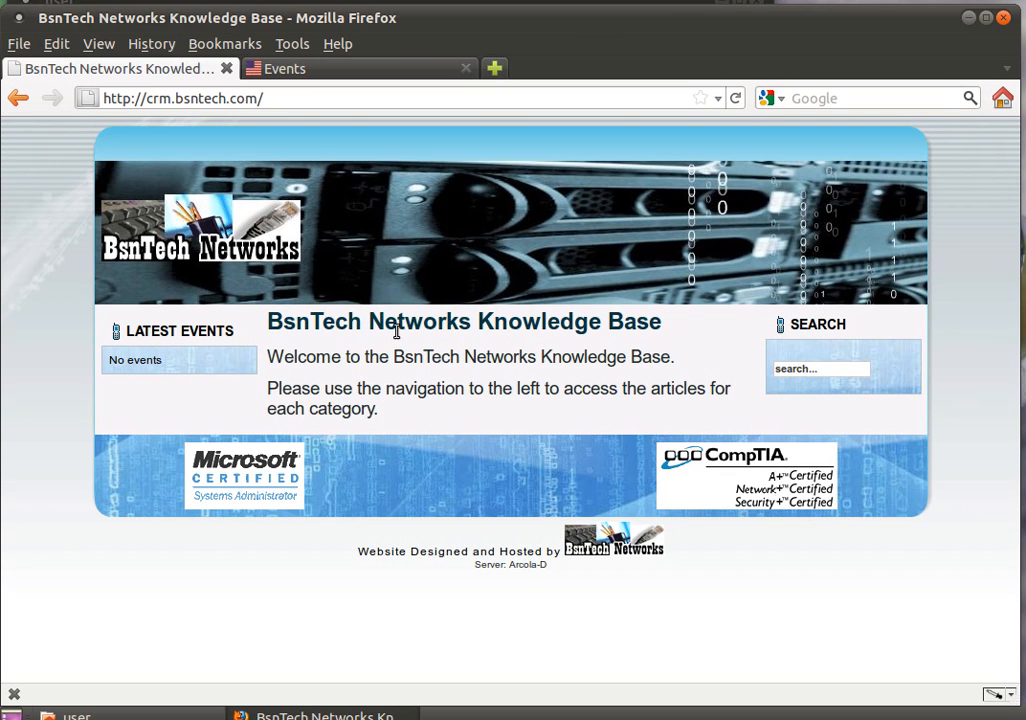
pyautogui.click(736, 100)
pyautogui.click(334, 72)
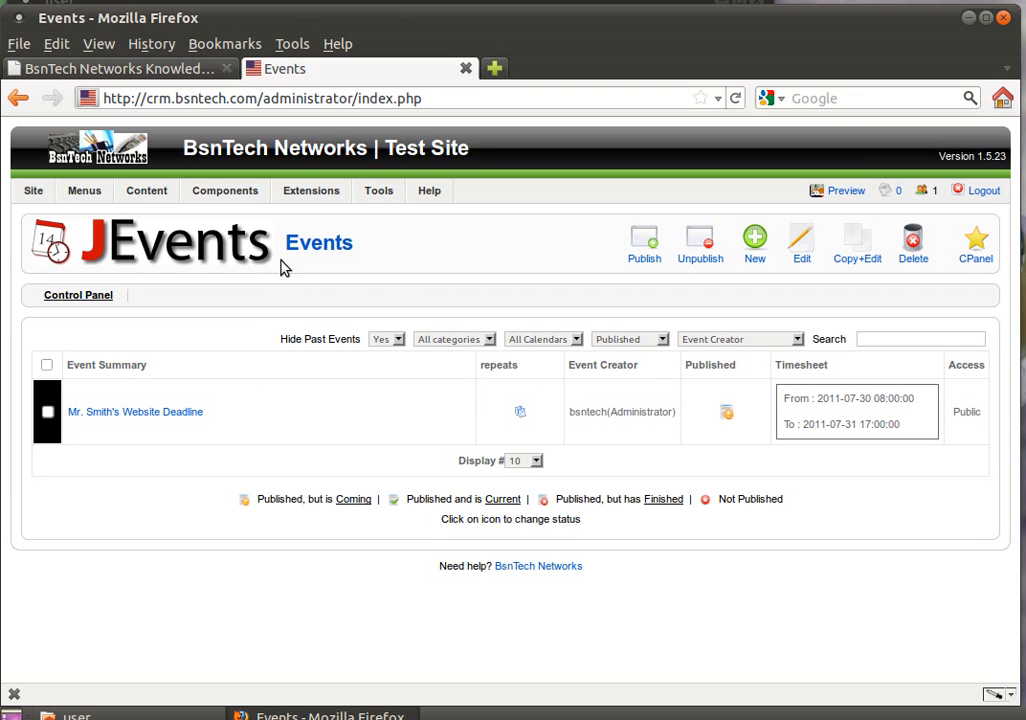
# Open the Latest Events module for editing from the Module Manager
pyautogui.moveTo(311, 202)
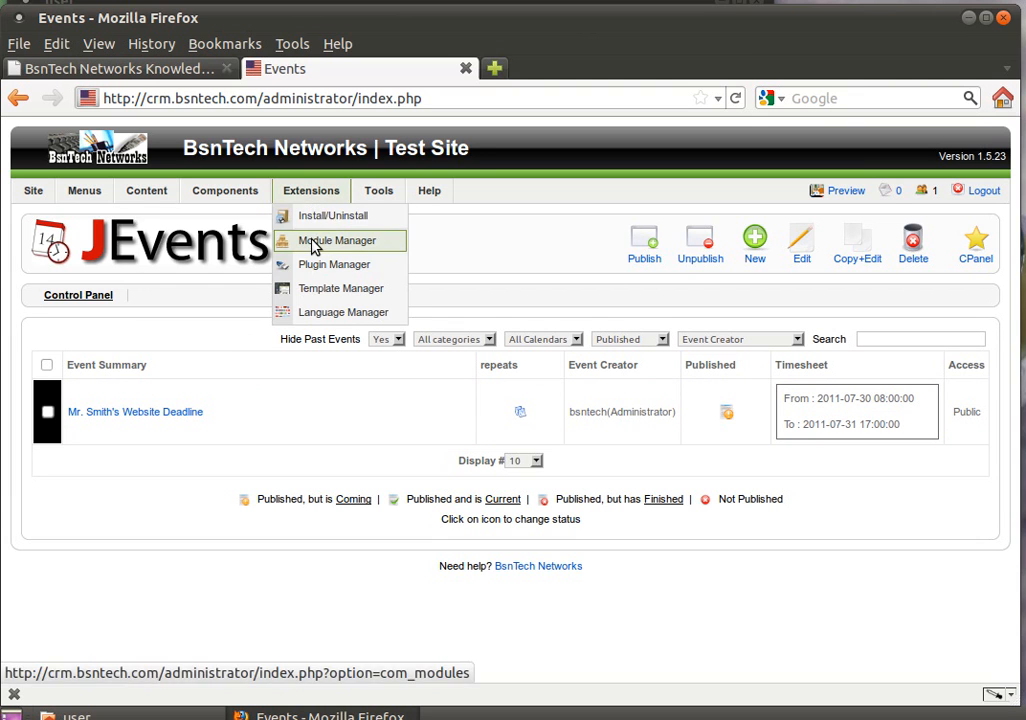
pyautogui.click(314, 244)
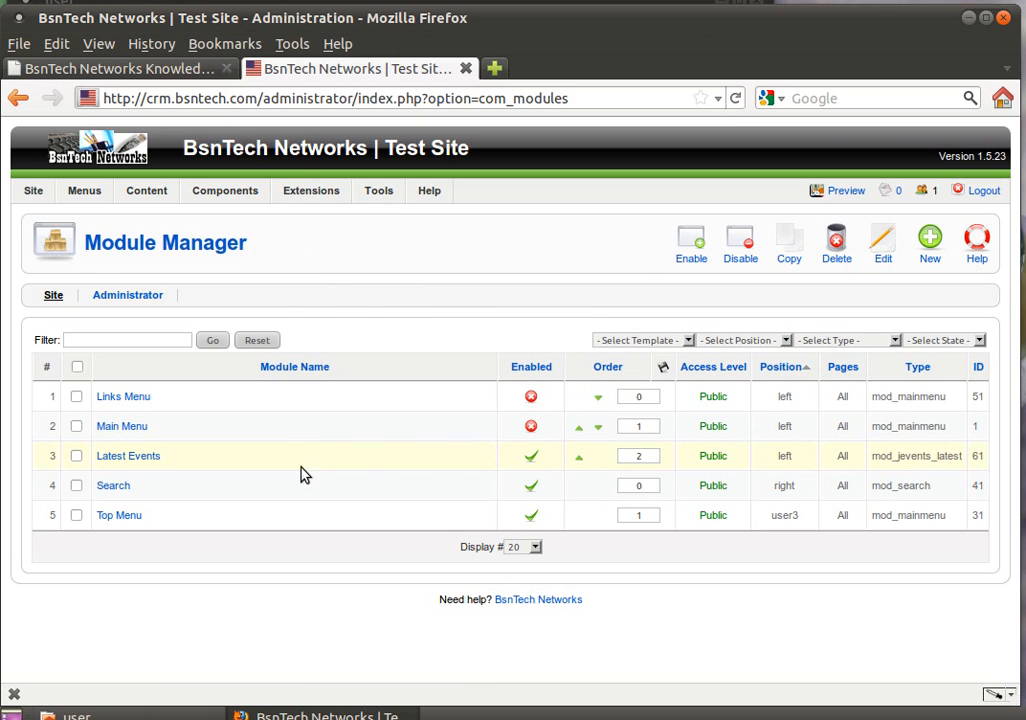
pyautogui.click(157, 460)
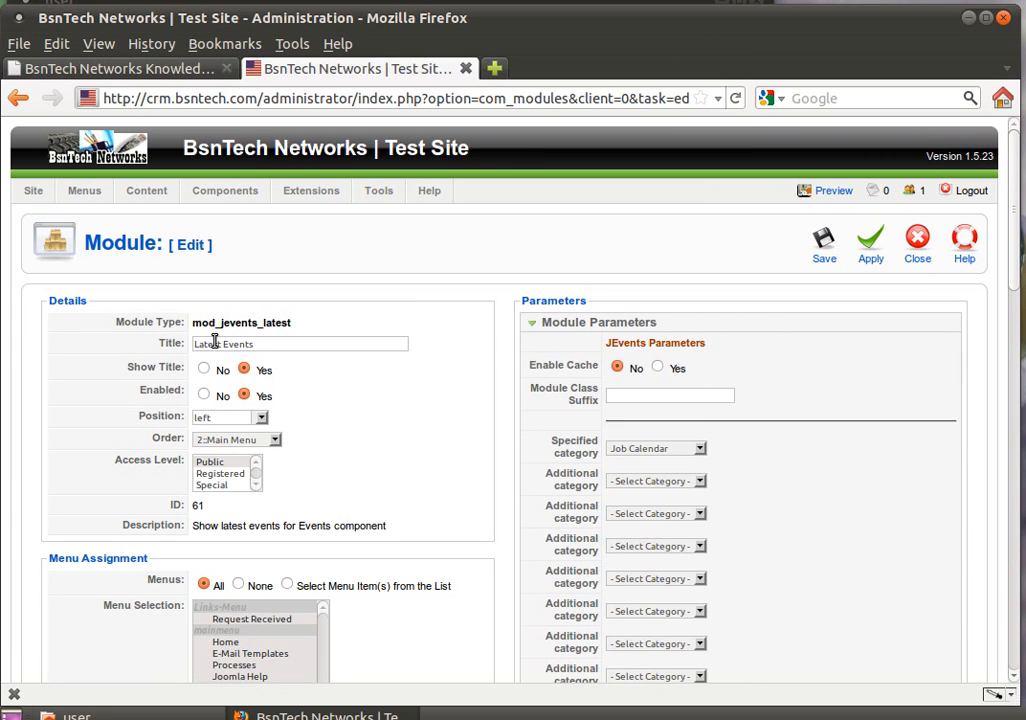
# Examine the Latest Events heading on the public home page and return to the module's settings
pyautogui.click(98, 66)
pyautogui.moveTo(143, 330); pyautogui.dragTo(207, 331)
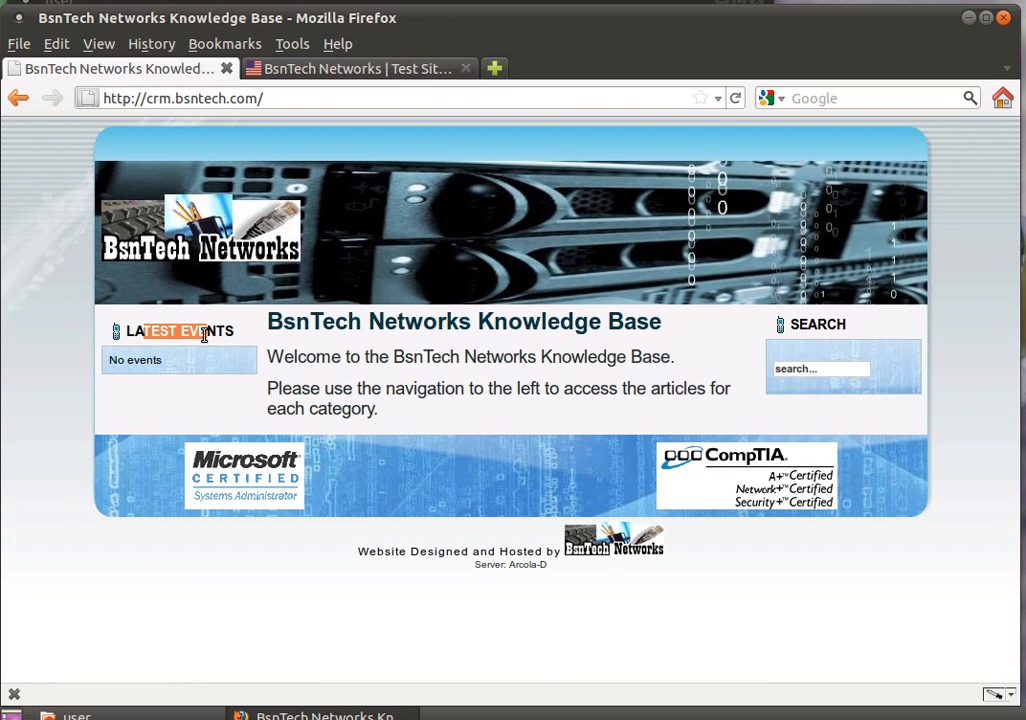
pyautogui.click(285, 70)
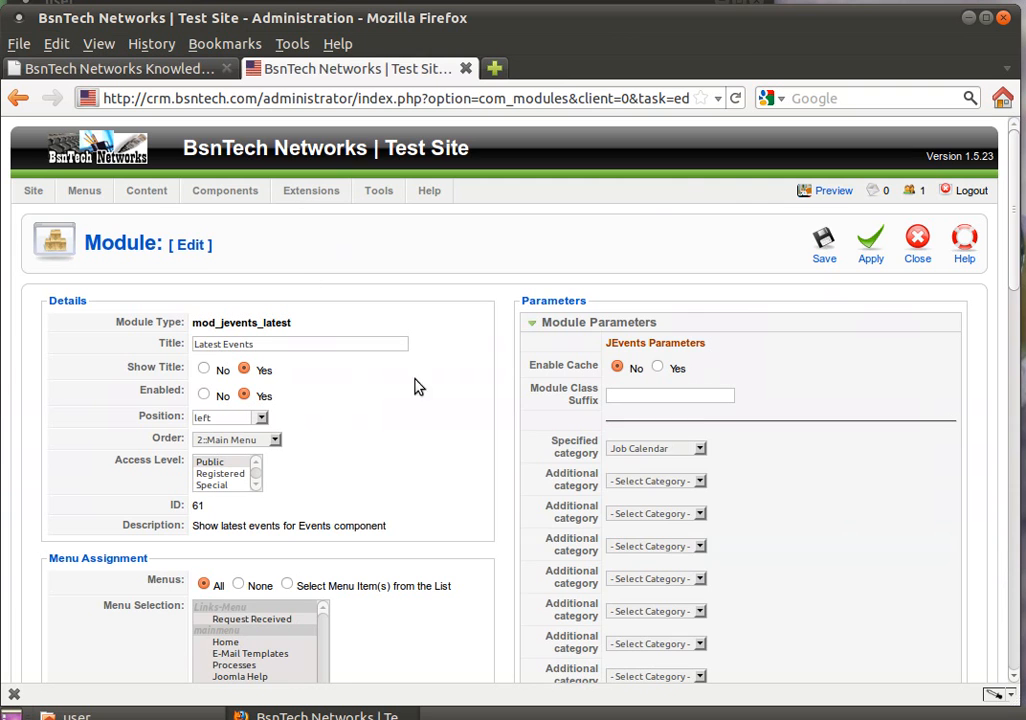
# Set the module's specified category to Deadlines and its first additional category to Job Calendar
pyautogui.click(681, 451)
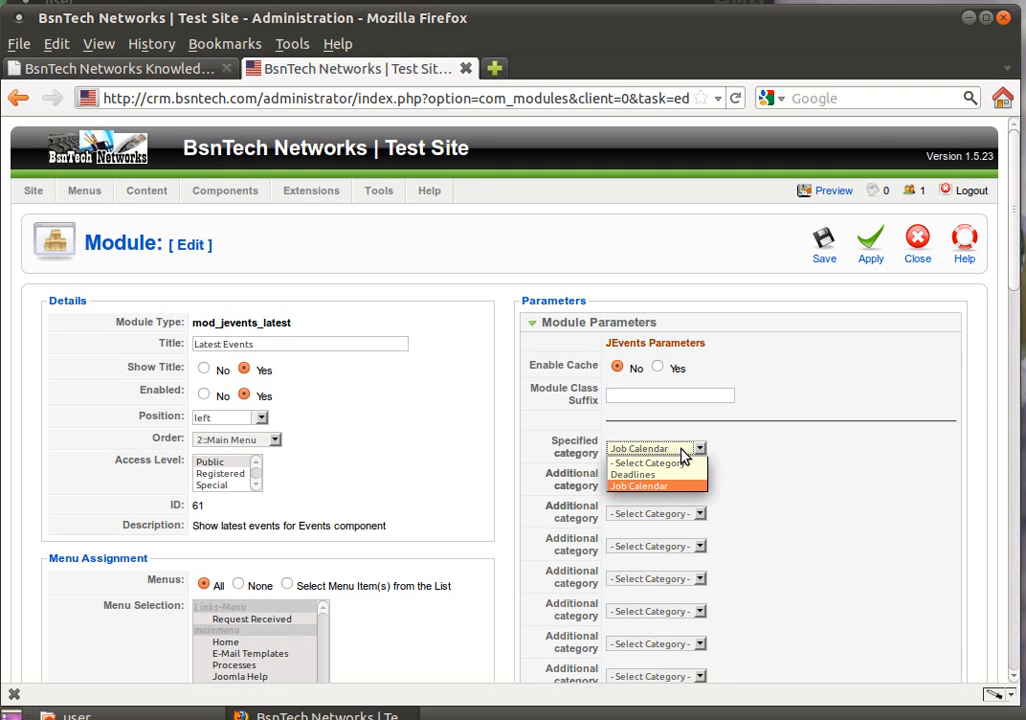
pyautogui.click(686, 474)
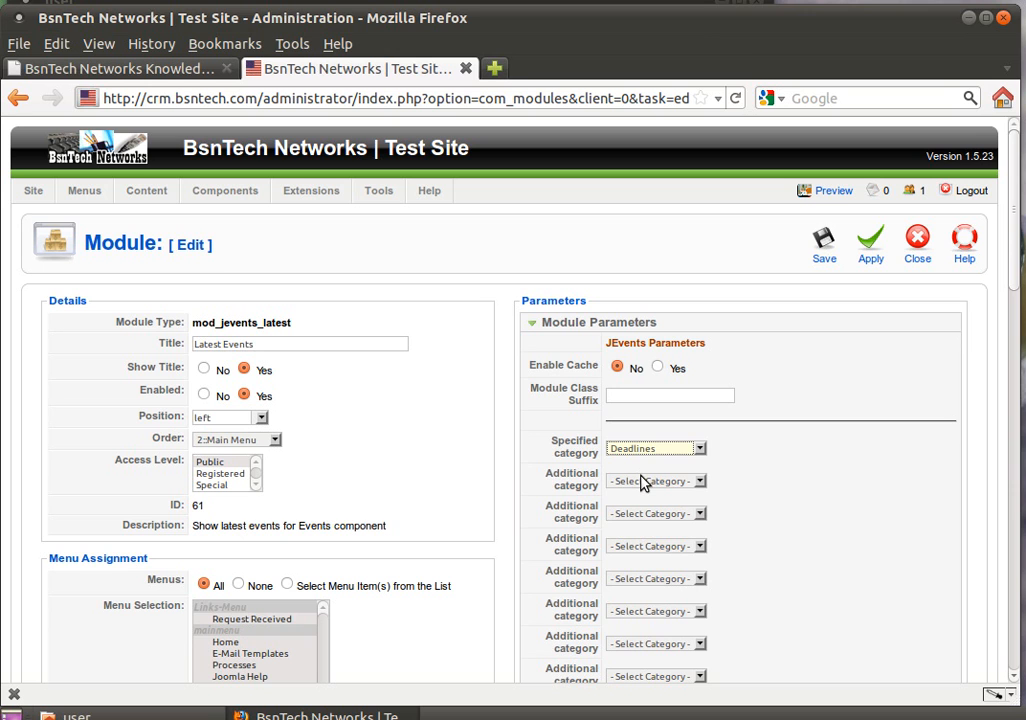
pyautogui.click(643, 483)
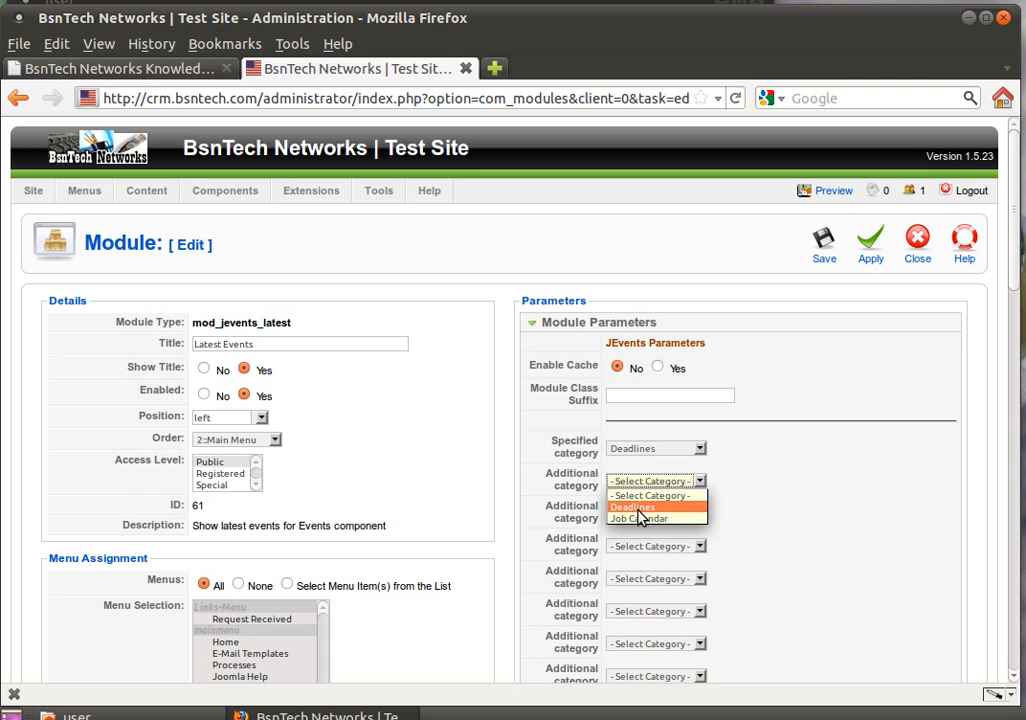
pyautogui.click(640, 521)
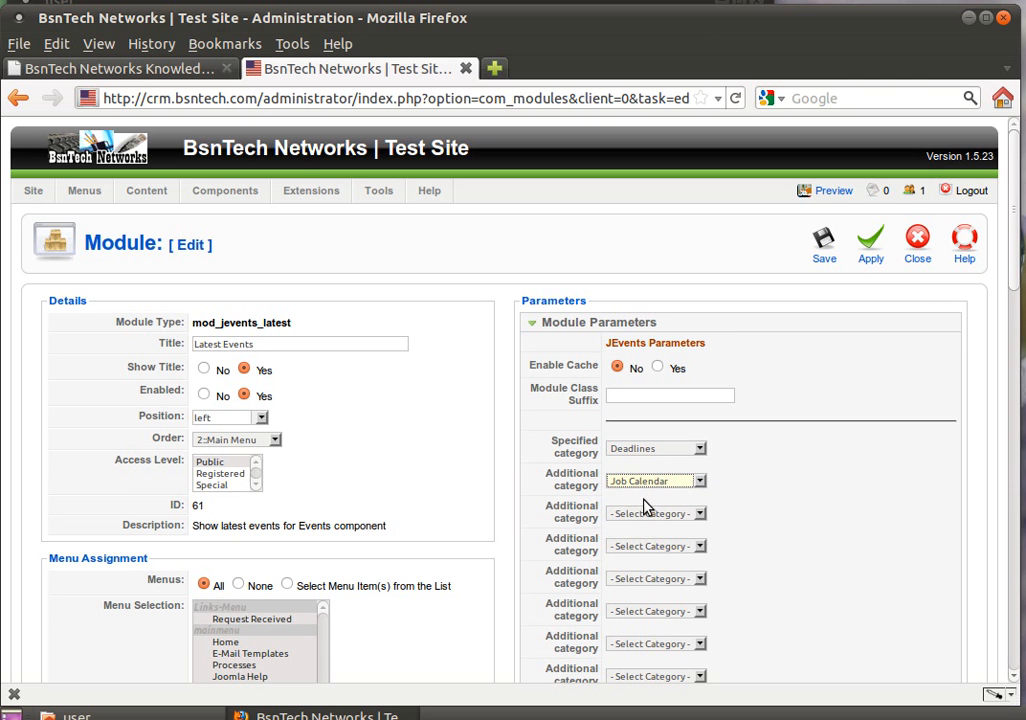
pyautogui.scroll(-2, 648, 535)
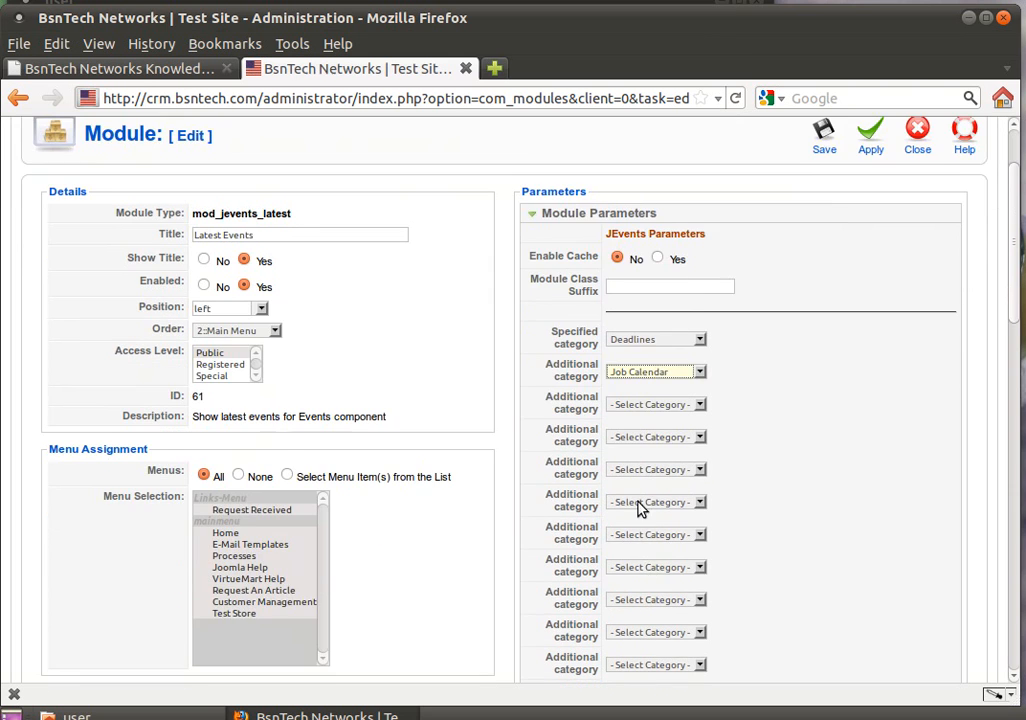
pyautogui.scroll(-1, 640, 507)
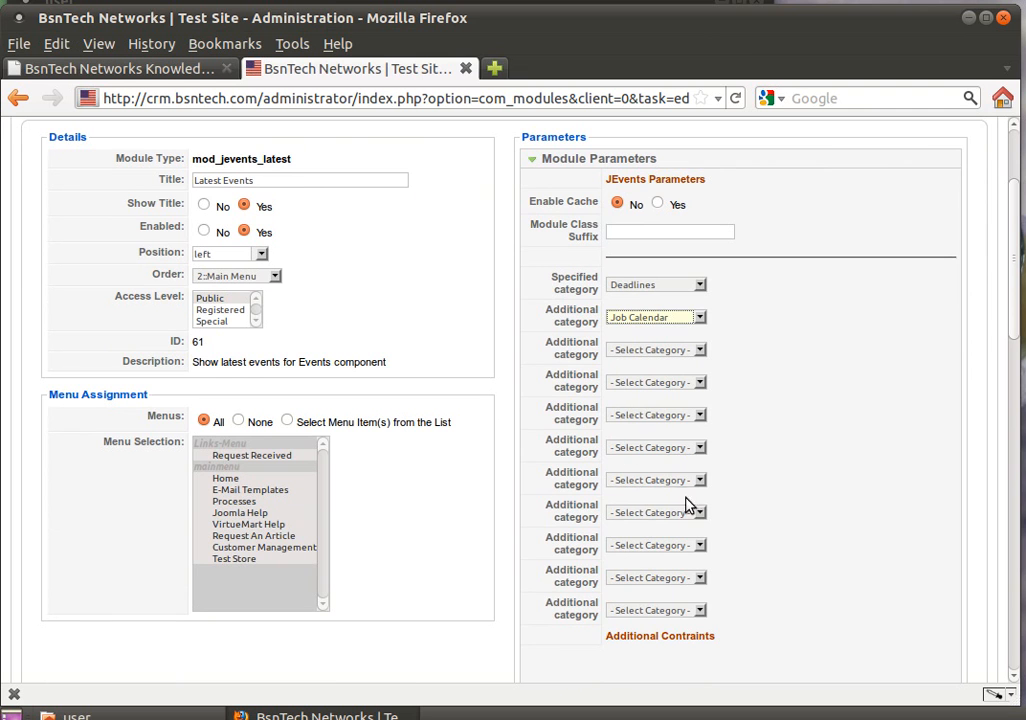
# Examine the Latest Events module's remaining parameters, including maximum events, display mode and day range, and compare them with the public home page's event list
pyautogui.scroll(-9, 575, 483)
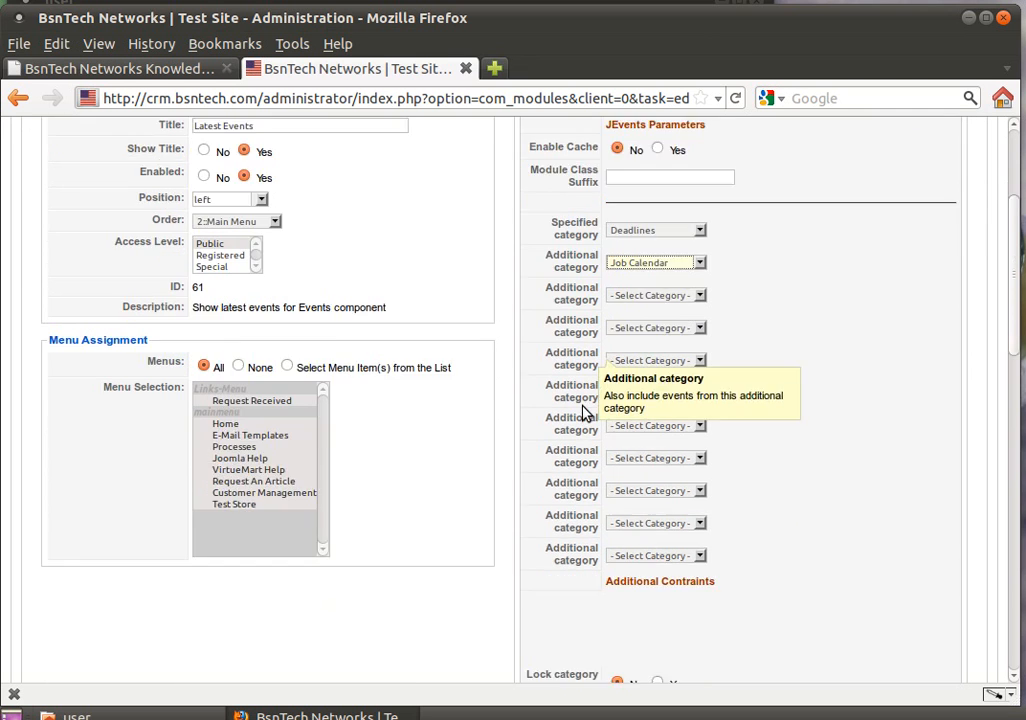
pyautogui.scroll(-1, 437, 396)
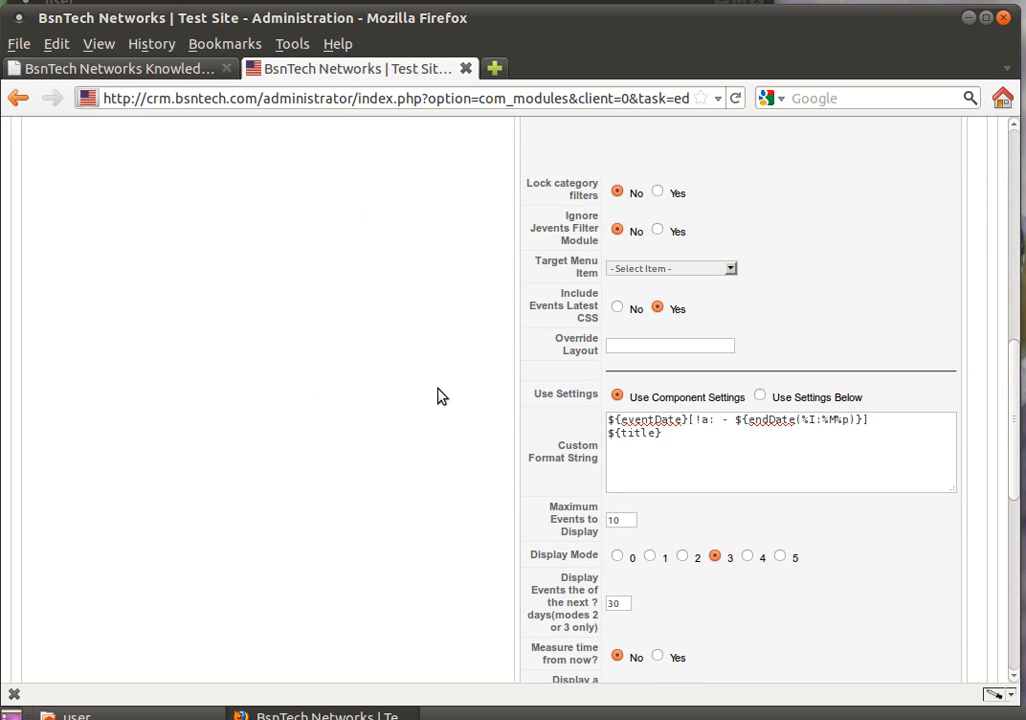
pyautogui.moveTo(565, 520)
pyautogui.click(193, 69)
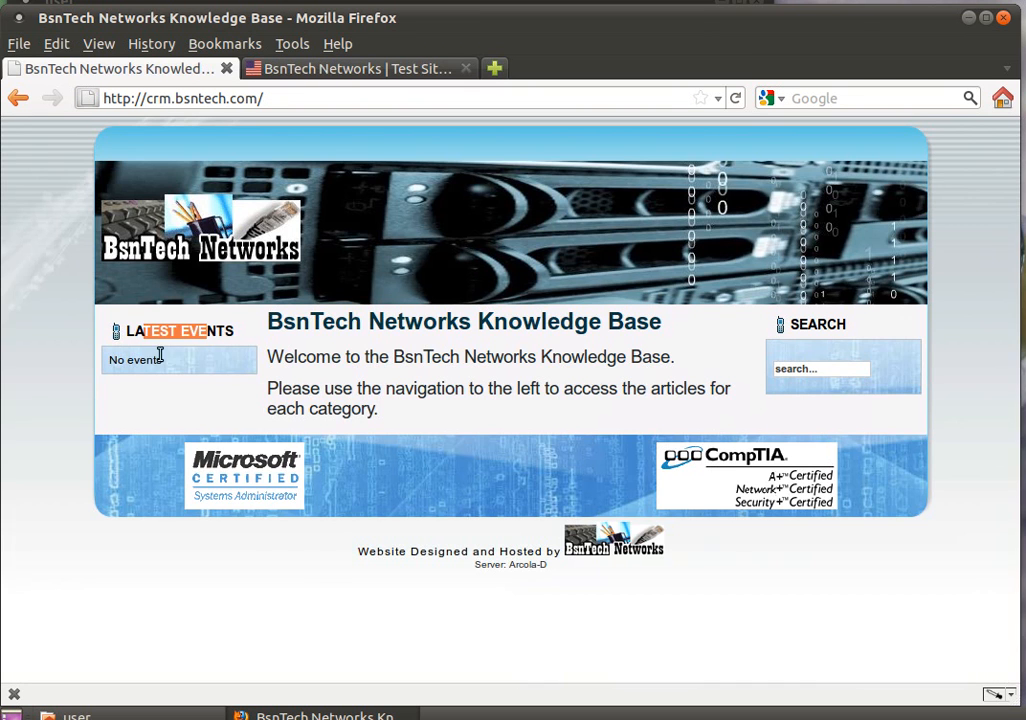
pyautogui.click(330, 68)
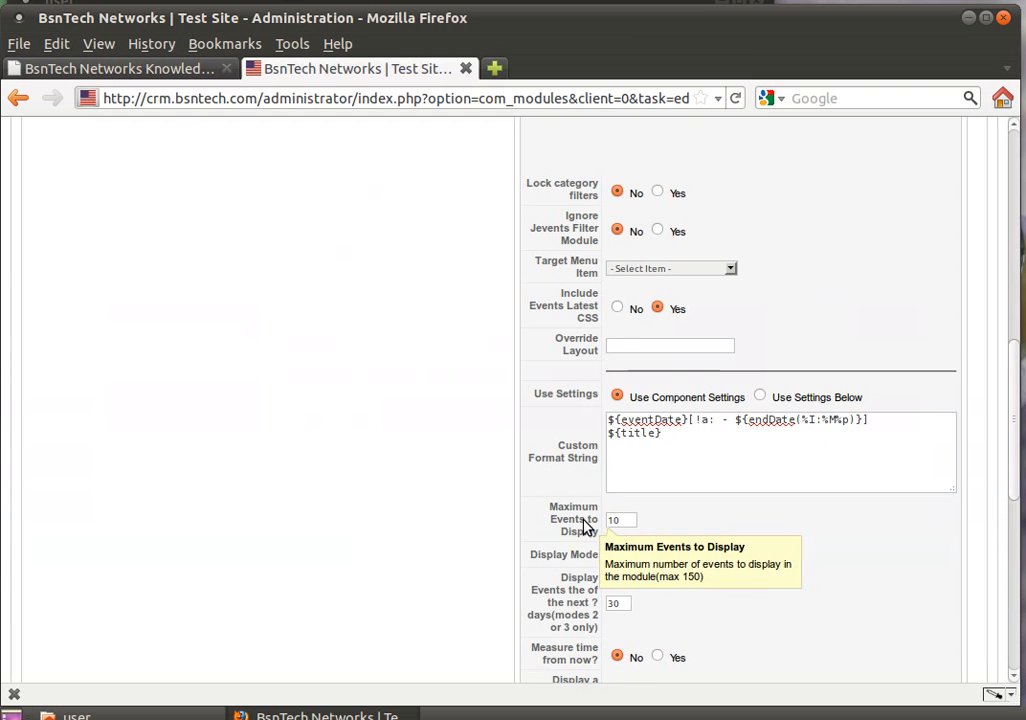
pyautogui.scroll(-1, 470, 470)
pyautogui.scroll(-4, 470, 472)
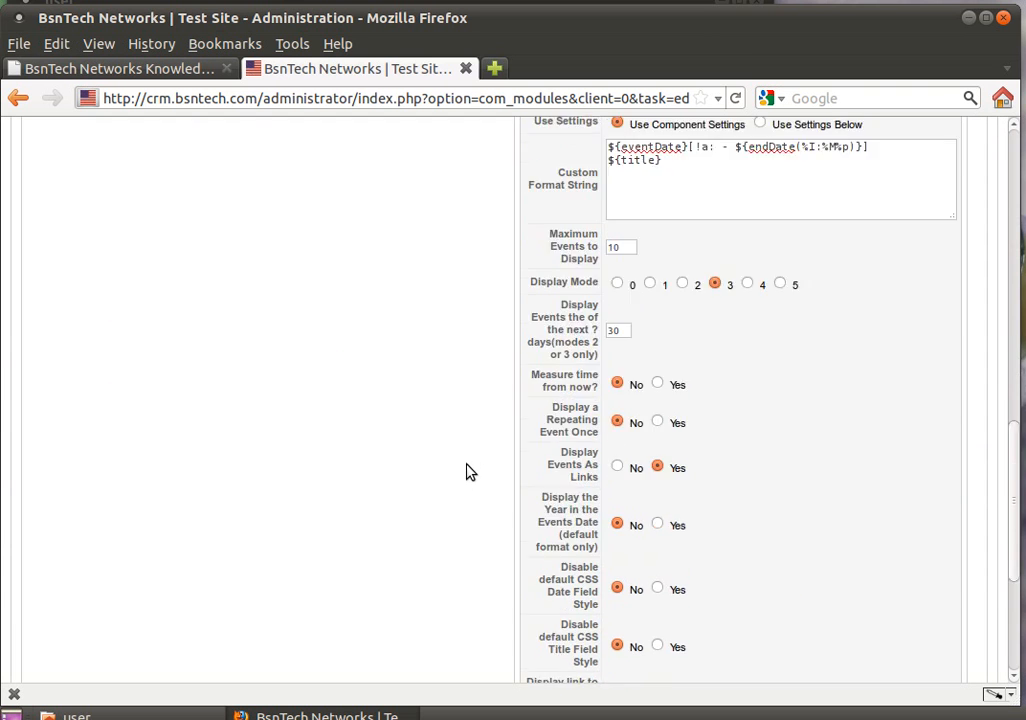
pyautogui.scroll(5, 462, 474)
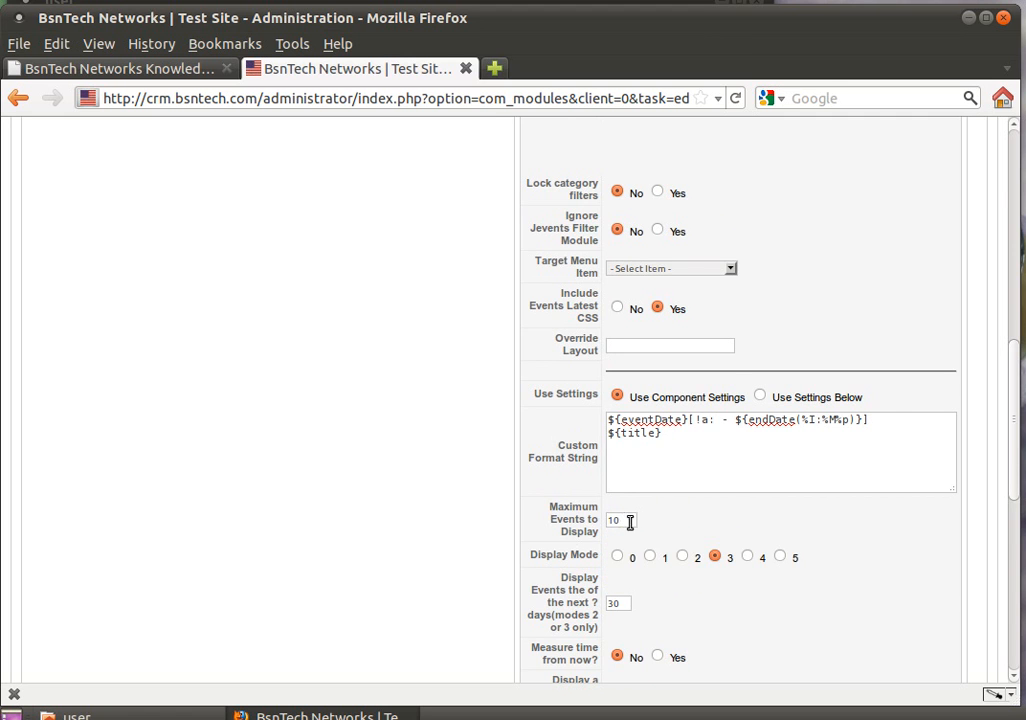
pyautogui.scroll(2, 622, 518)
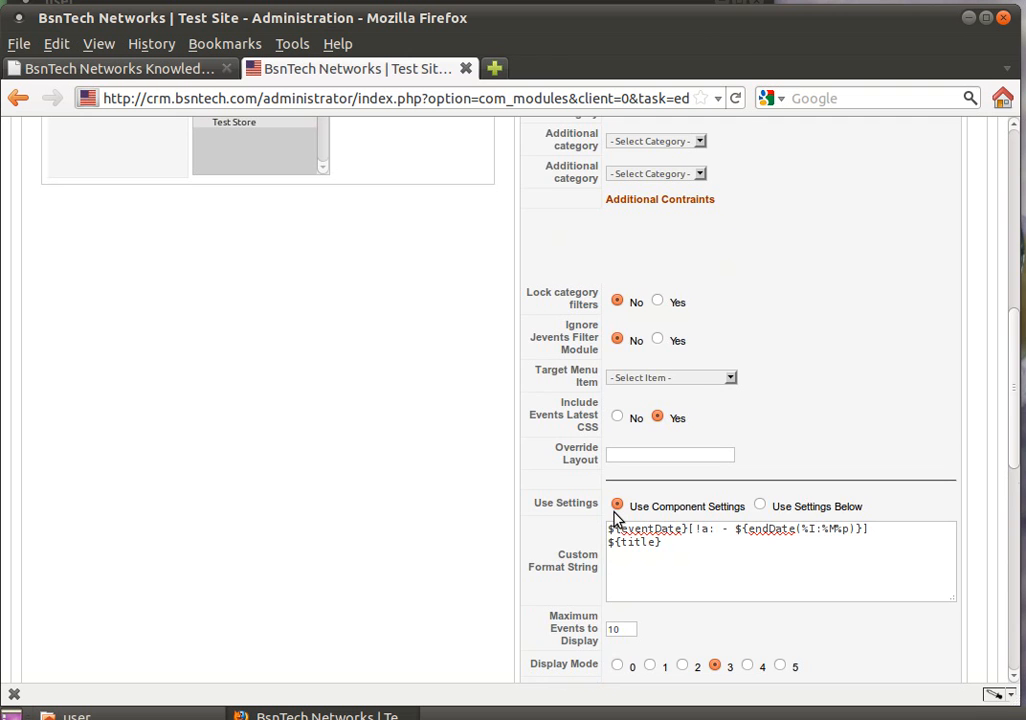
pyautogui.scroll(7, 615, 519)
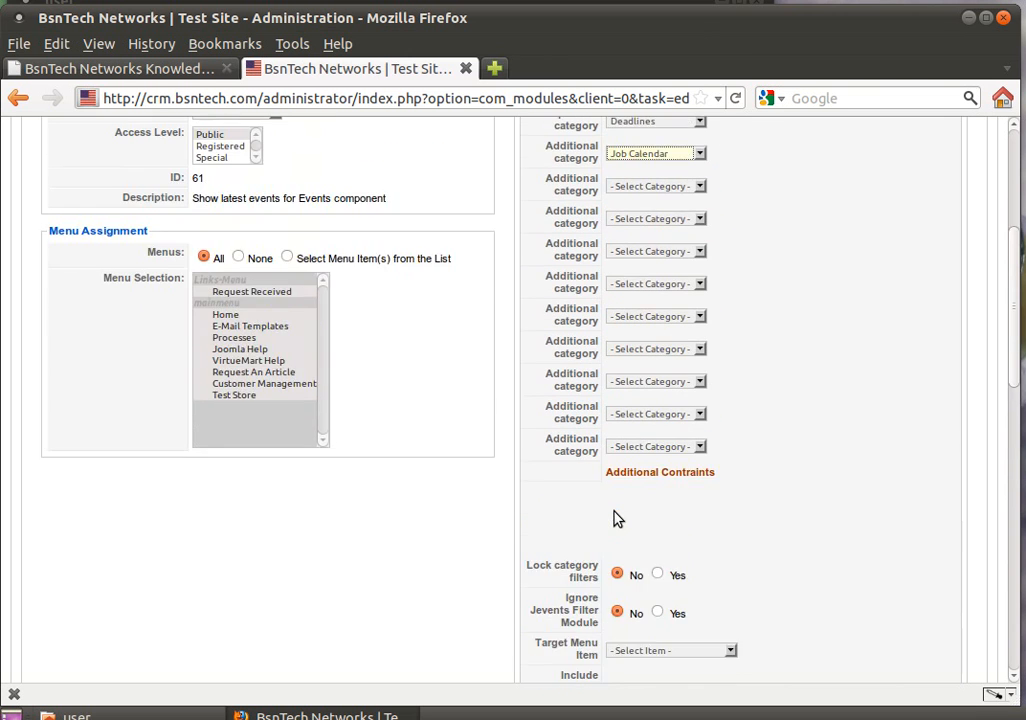
pyautogui.scroll(2, 587, 461)
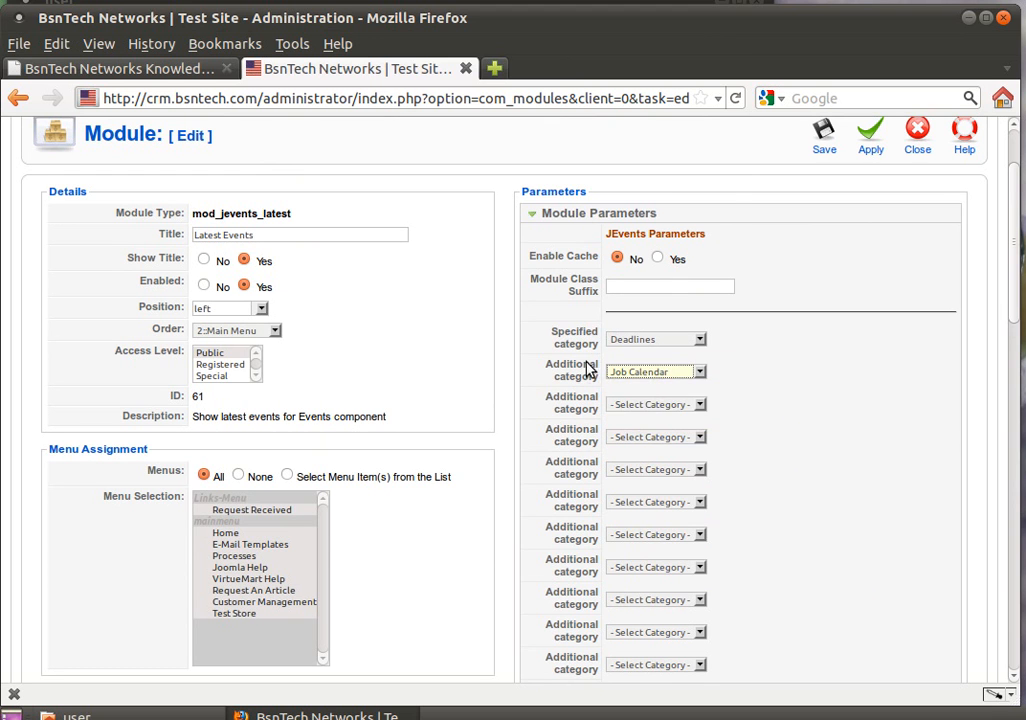
# Save the Latest Events module and reload the public home page to check its event list
pyautogui.click(824, 133)
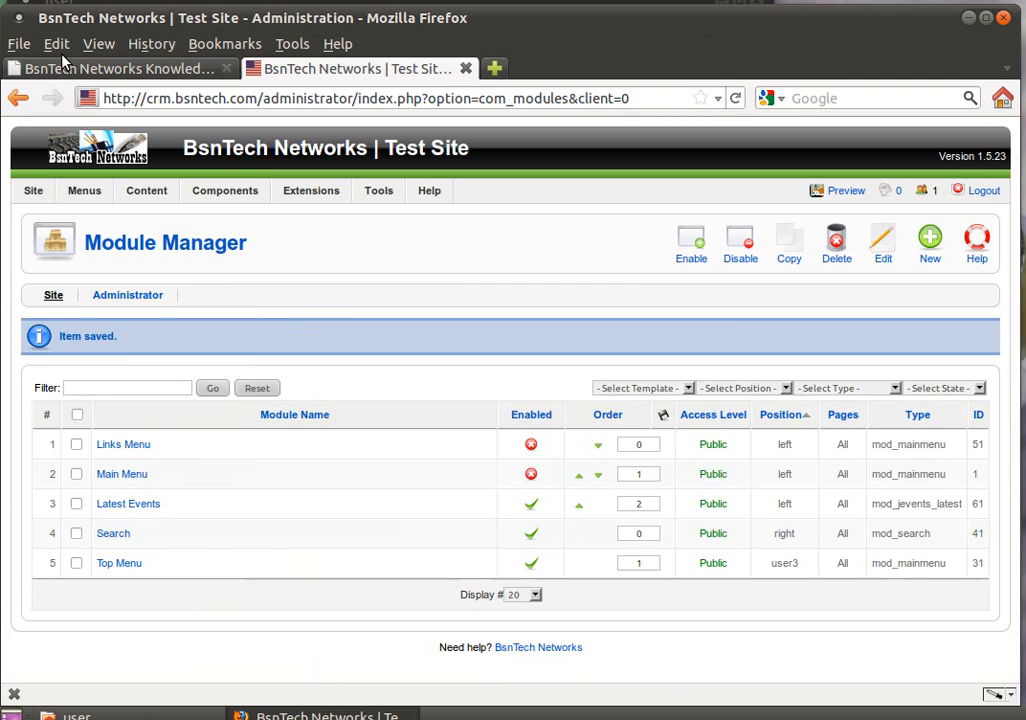
pyautogui.click(105, 68)
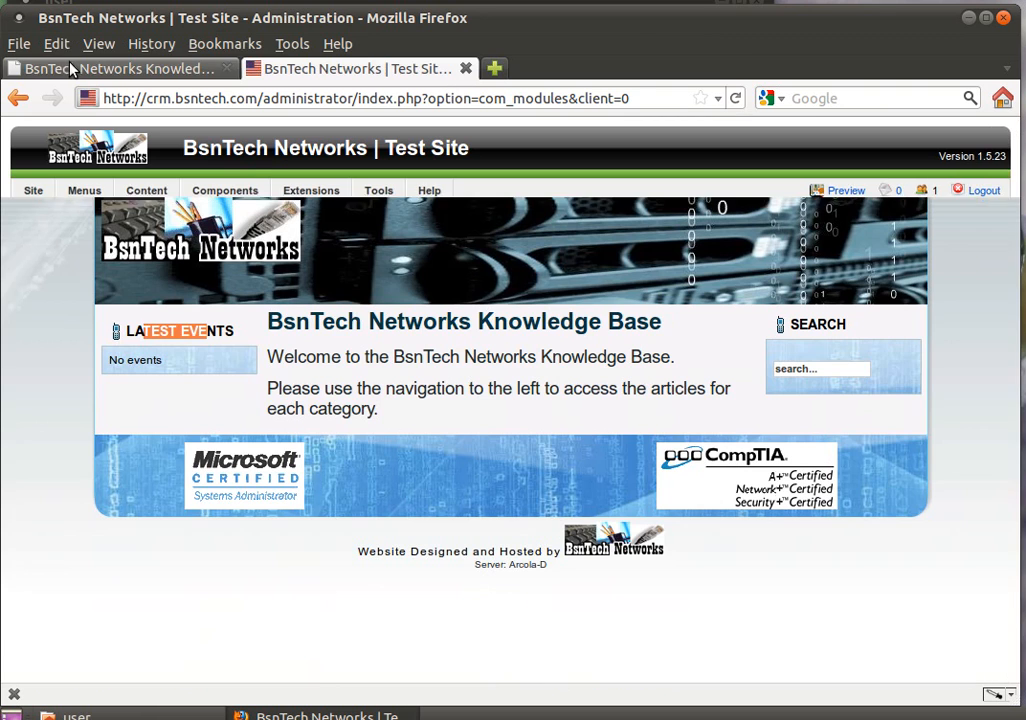
pyautogui.click(735, 98)
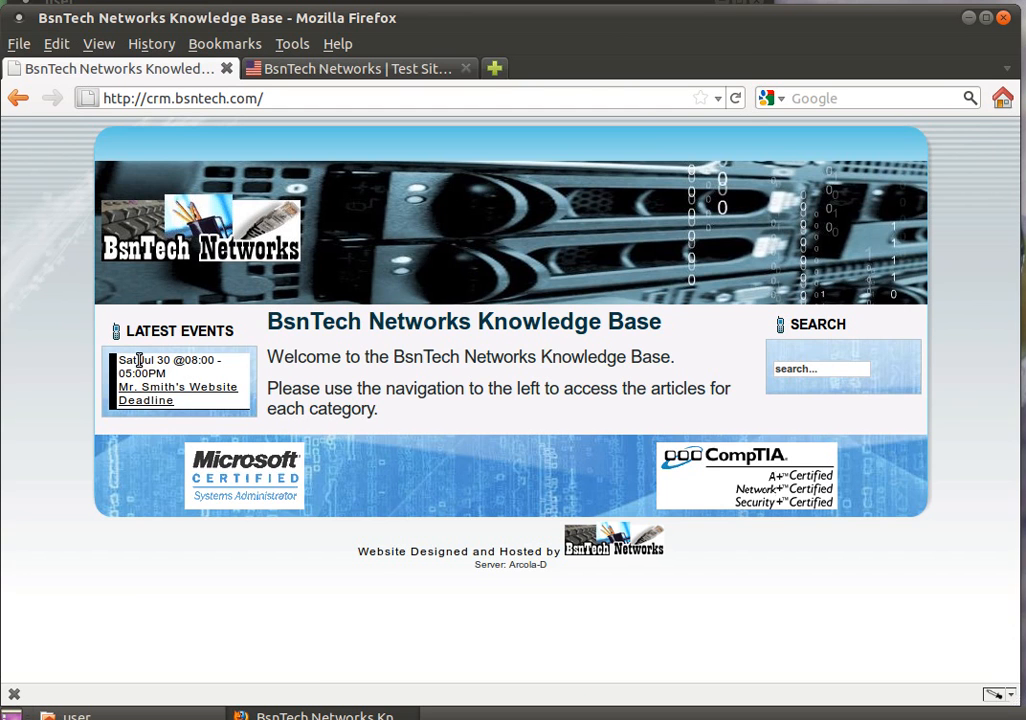
# Open the website deadline event from the public Latest Events list and examine its dates and description text
pyautogui.click(208, 397)
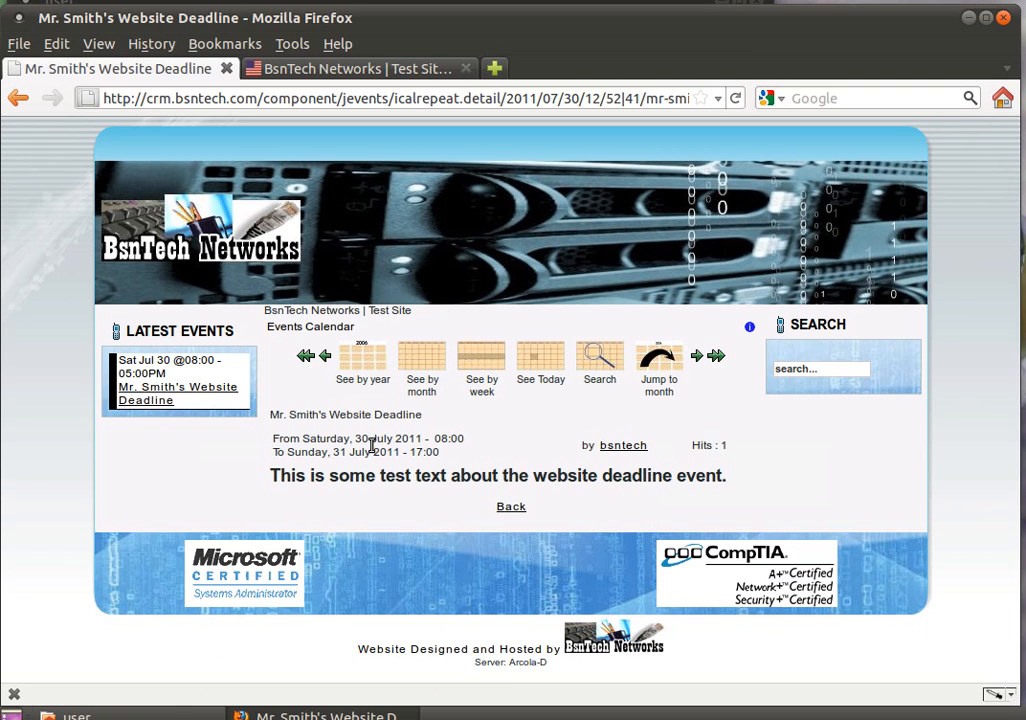
pyautogui.moveTo(672, 477); pyautogui.dragTo(307, 478)
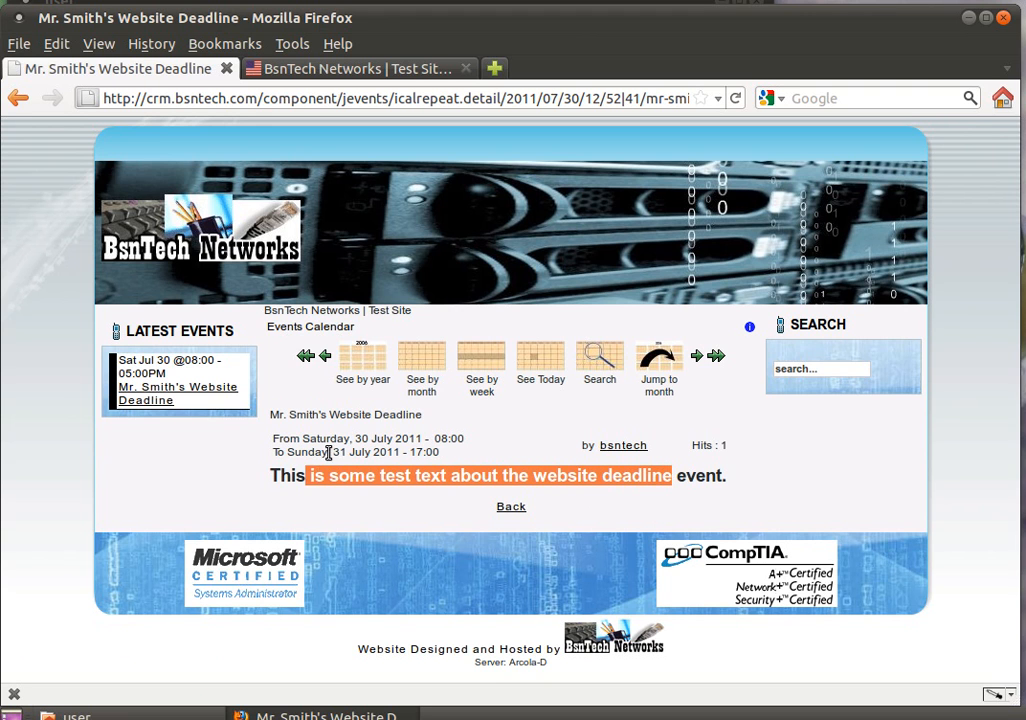
pyautogui.click(330, 452)
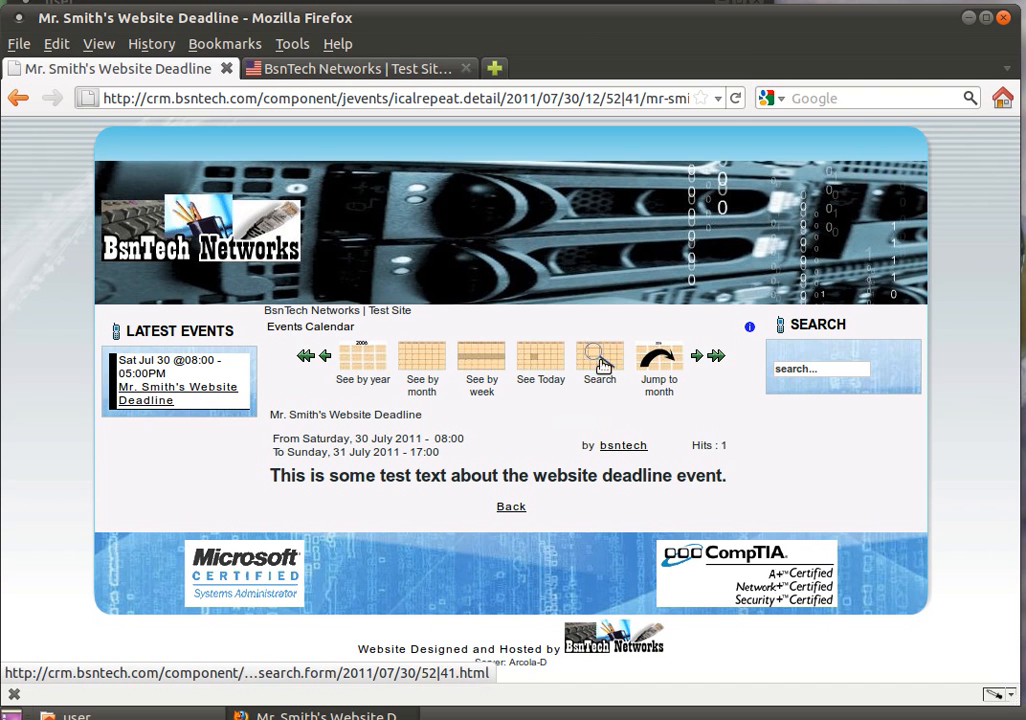
# Show the events calendar by month, examine the website deadline's entries in July 2011, and return to the site administration
pyautogui.click(419, 368)
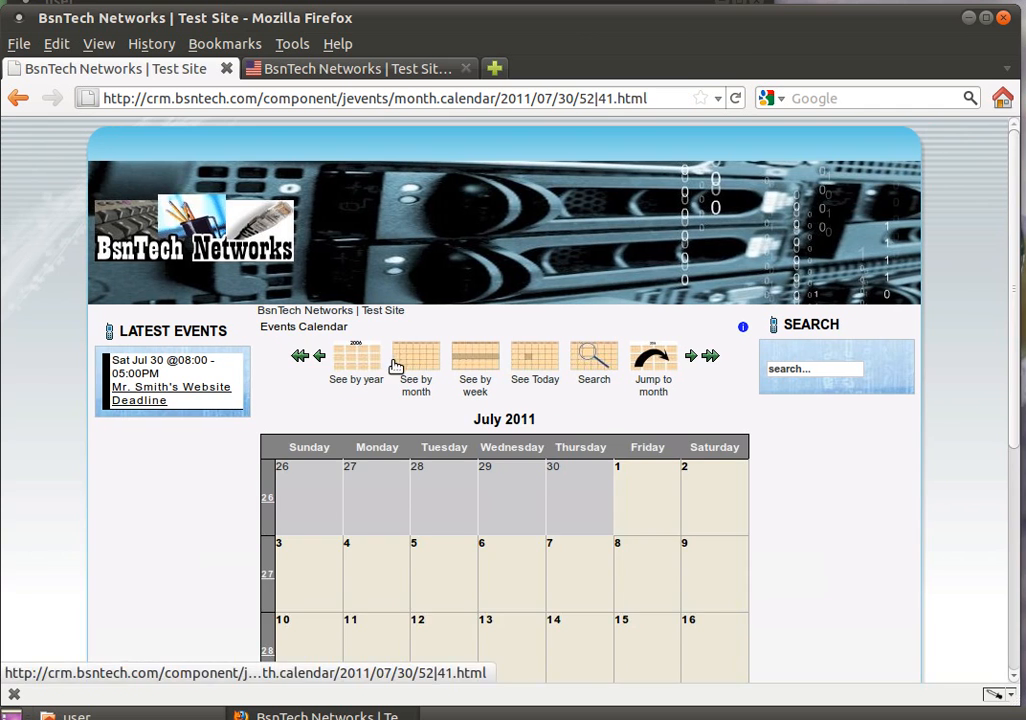
pyautogui.scroll(-3, 396, 366)
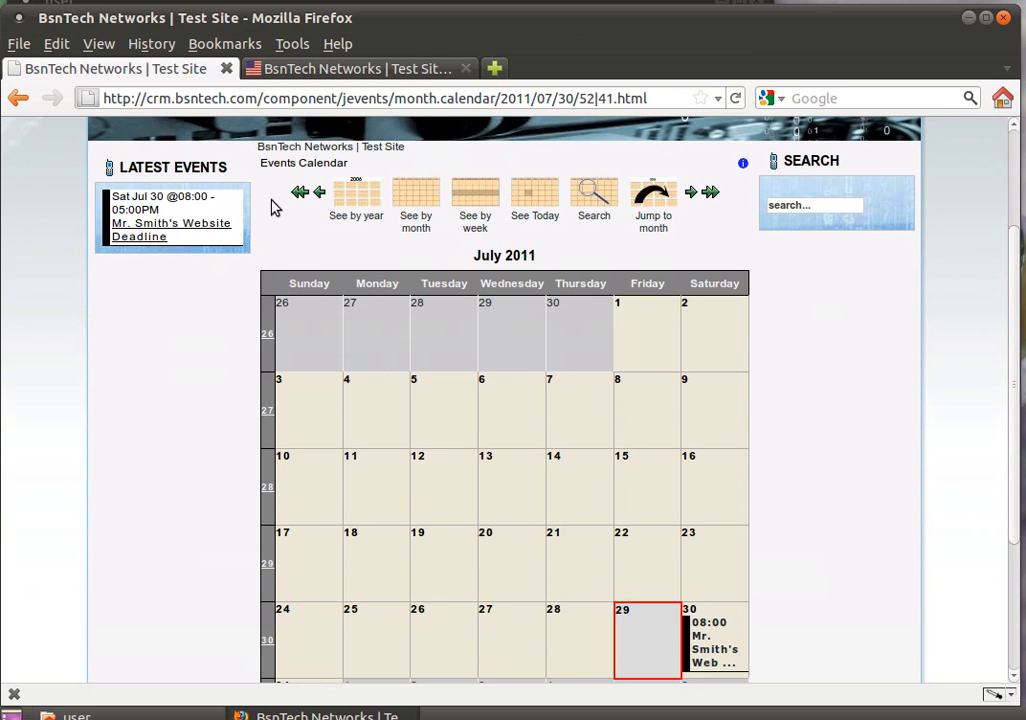
pyautogui.scroll(-2, 268, 192)
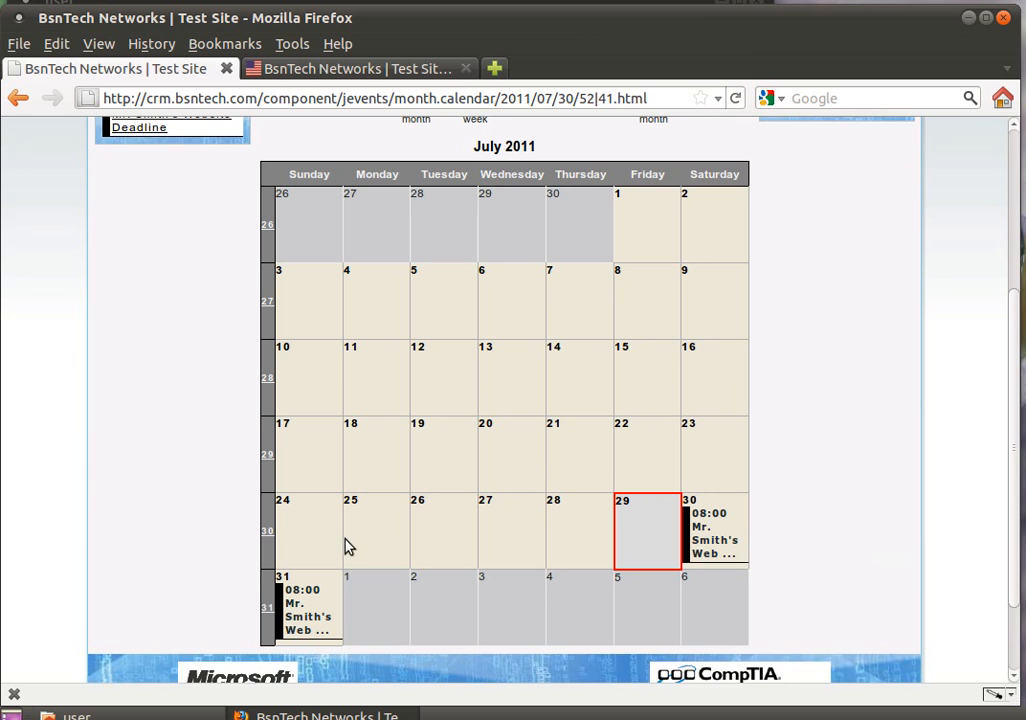
pyautogui.moveTo(606, 538)
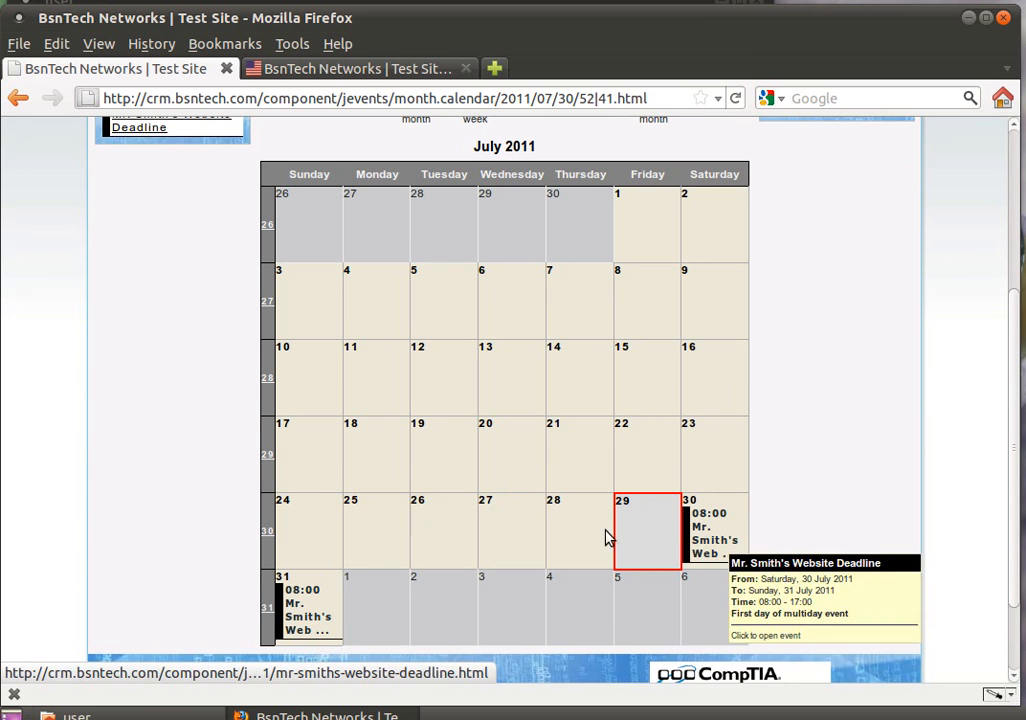
pyautogui.scroll(5, 318, 502)
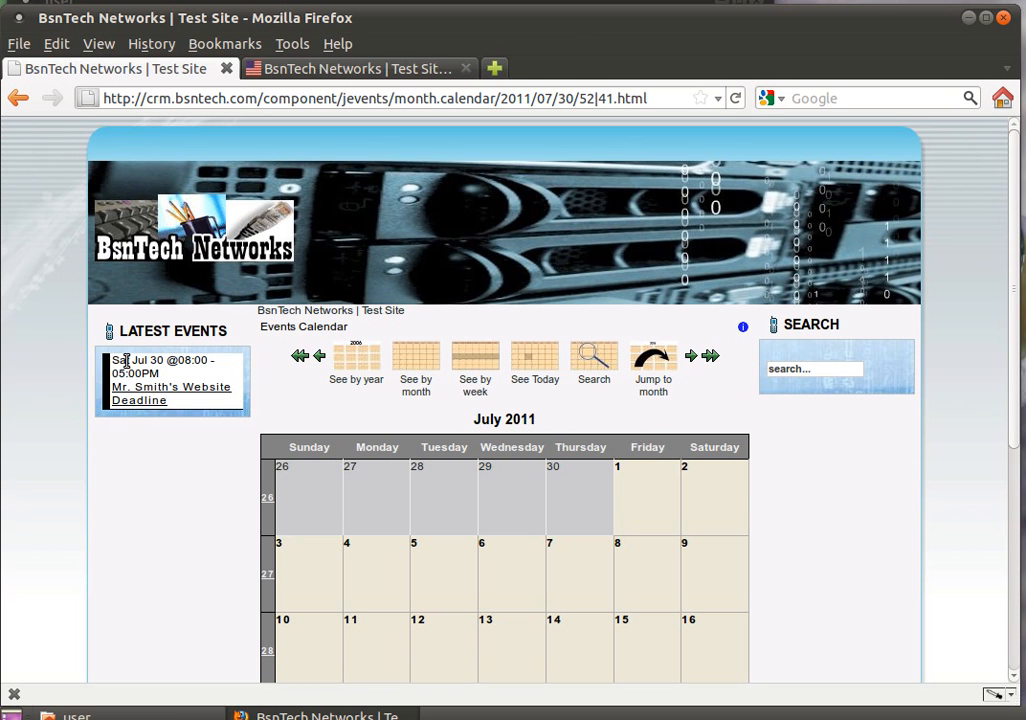
pyautogui.click(326, 69)
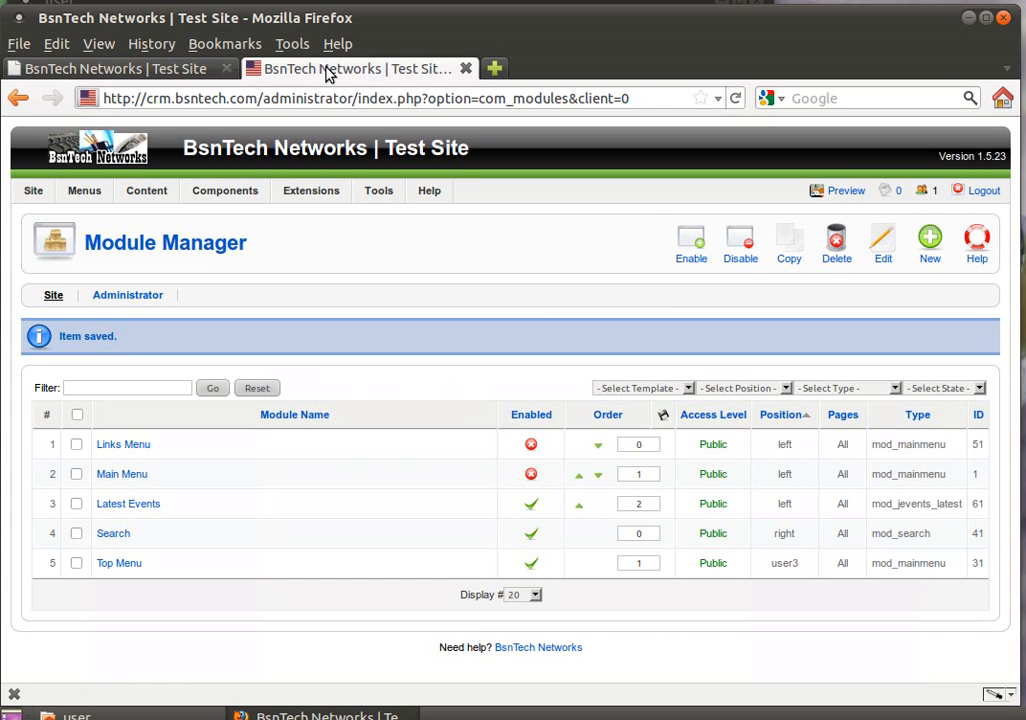